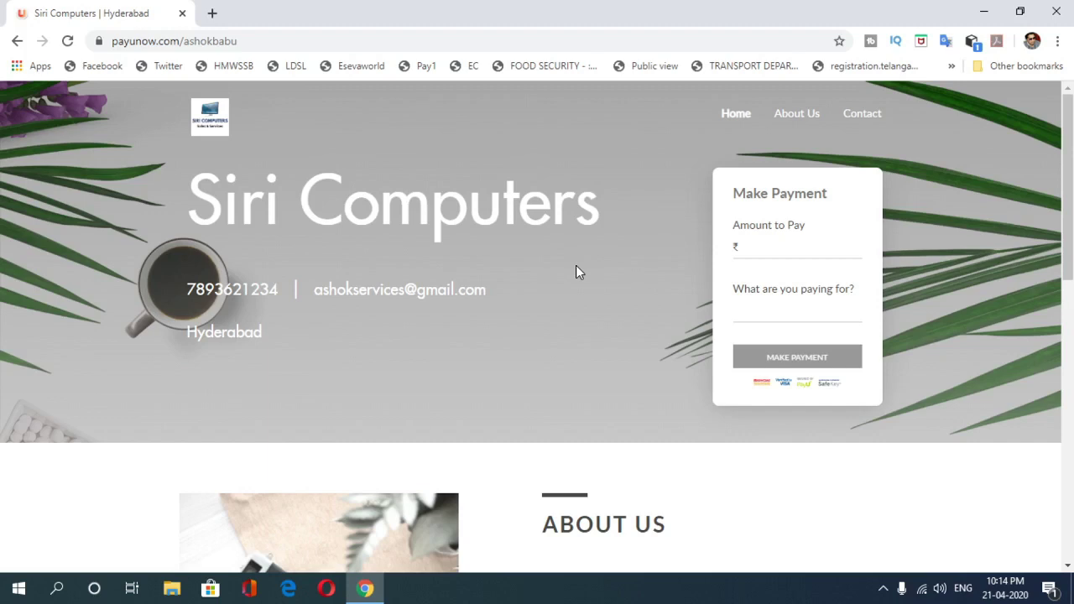
Step: Copy the Siri Computers site address and close the browser window
click(261, 42)
key(ctrl+c)
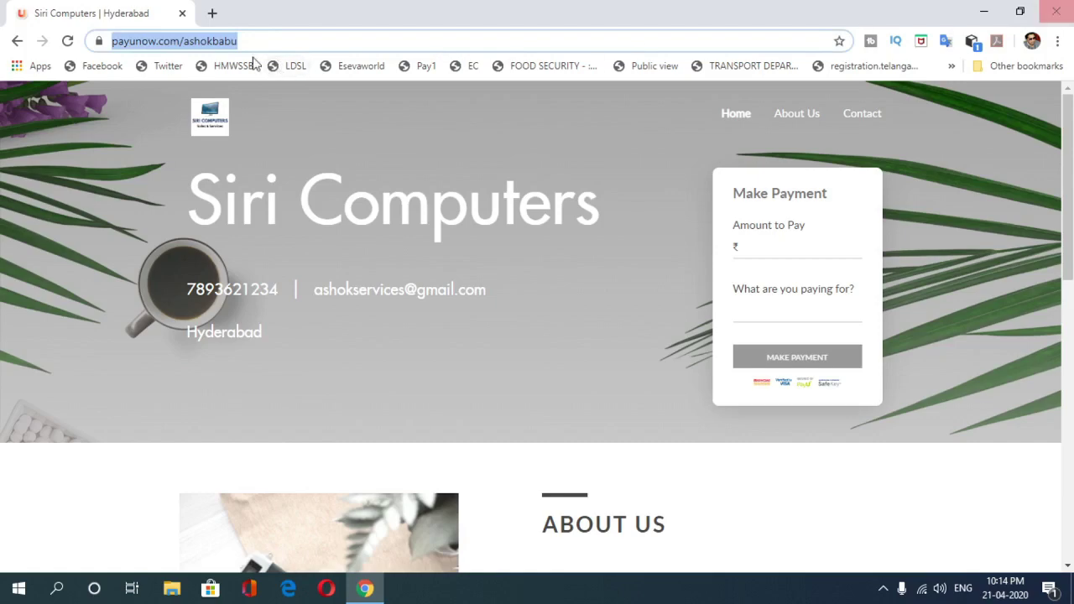
click(1057, 11)
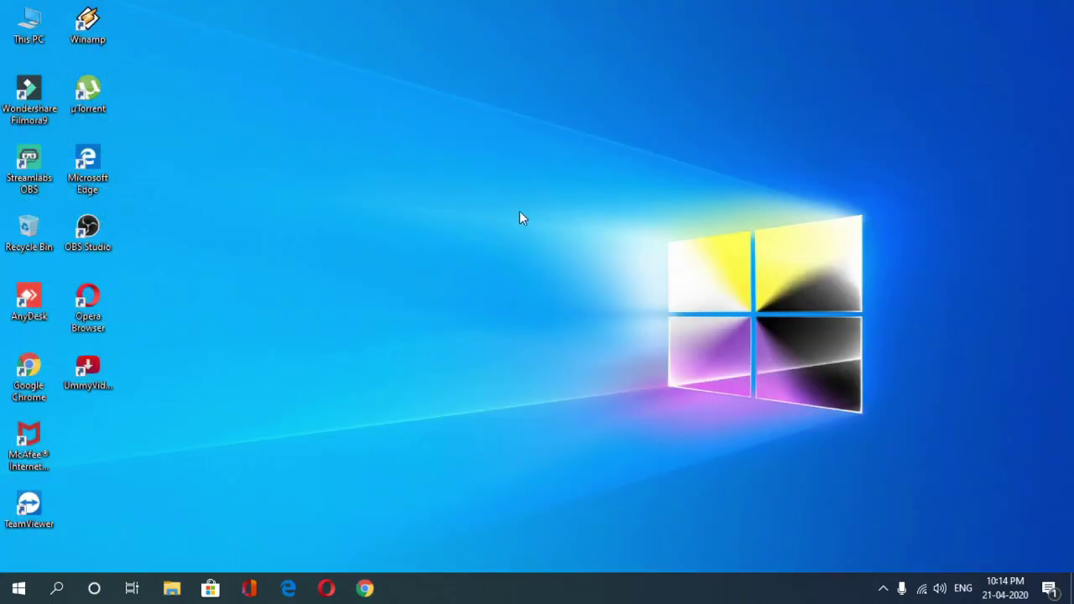
Step: Reopen the Siri Computers payment site in a new Chrome window from the copied address
click(365, 588)
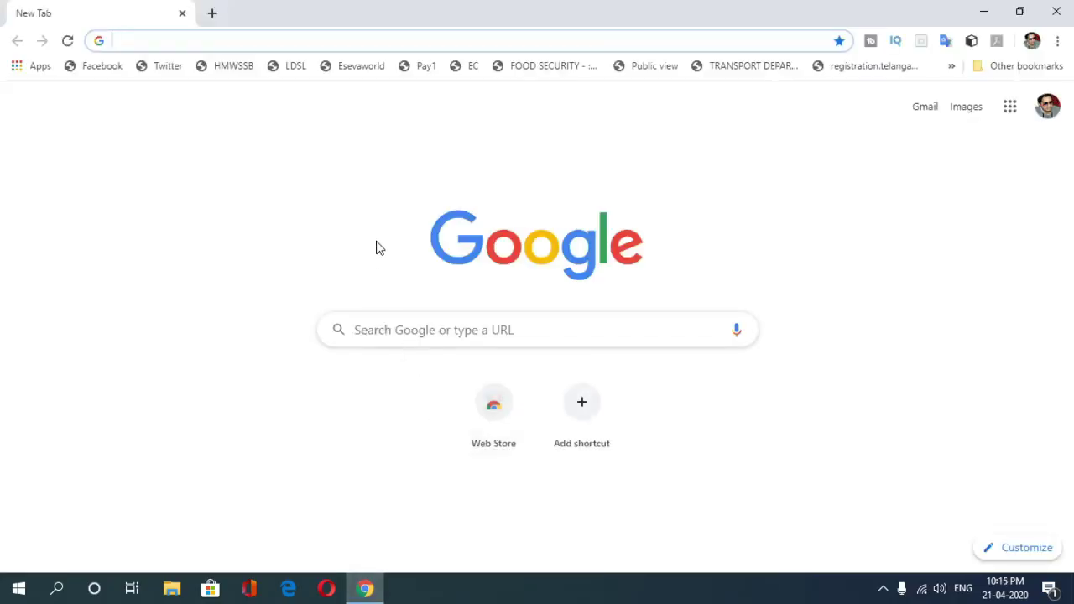
key(ctrl+v)
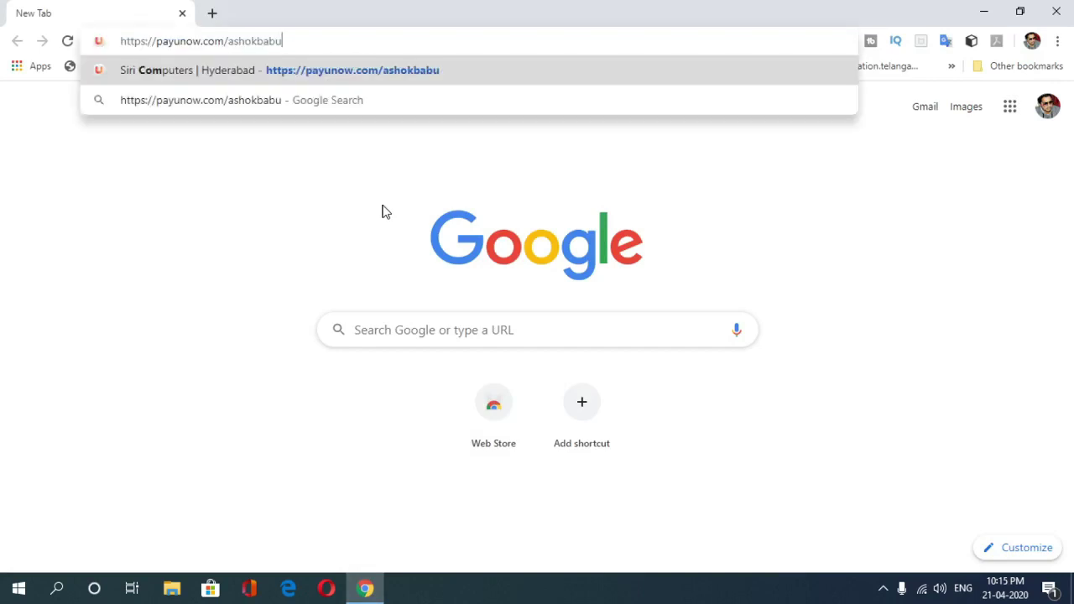
key(Return)
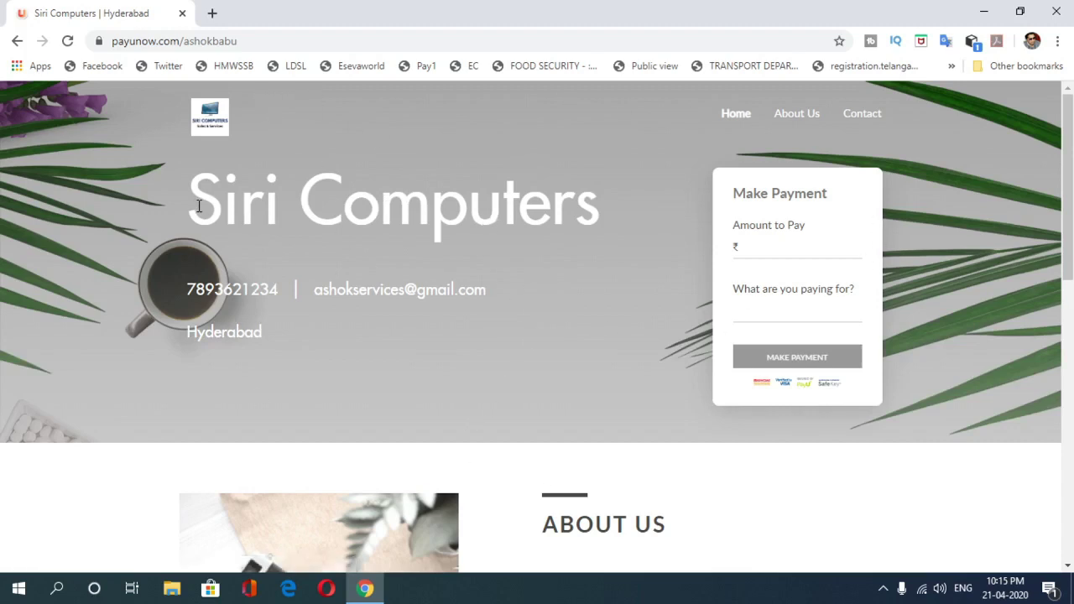
Step: Look over the Siri Computers heading and the Amount to Pay and What are you paying for? fields
drag(193, 205, 599, 211)
click(600, 210)
click(808, 250)
click(771, 314)
click(759, 249)
mouse_move(1067, 157)
mouse_down()
mouse_move(1068, 440)
mouse_move(1068, 157)
mouse_up()
scroll(1068, 210, down, 3)
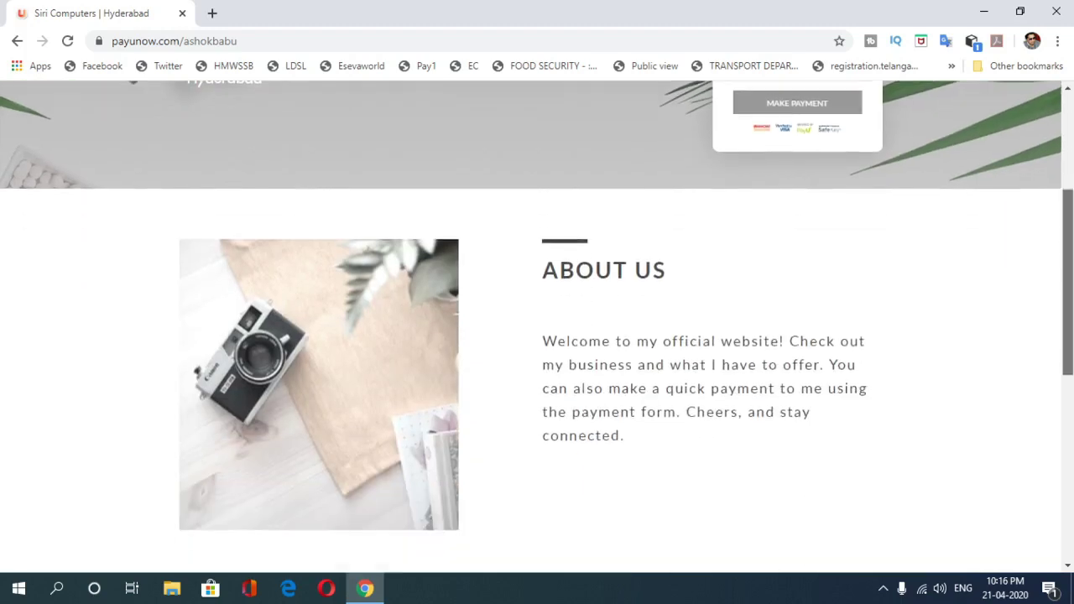
scroll(1068, 252, down, 1)
drag(543, 280, 683, 389)
click(669, 391)
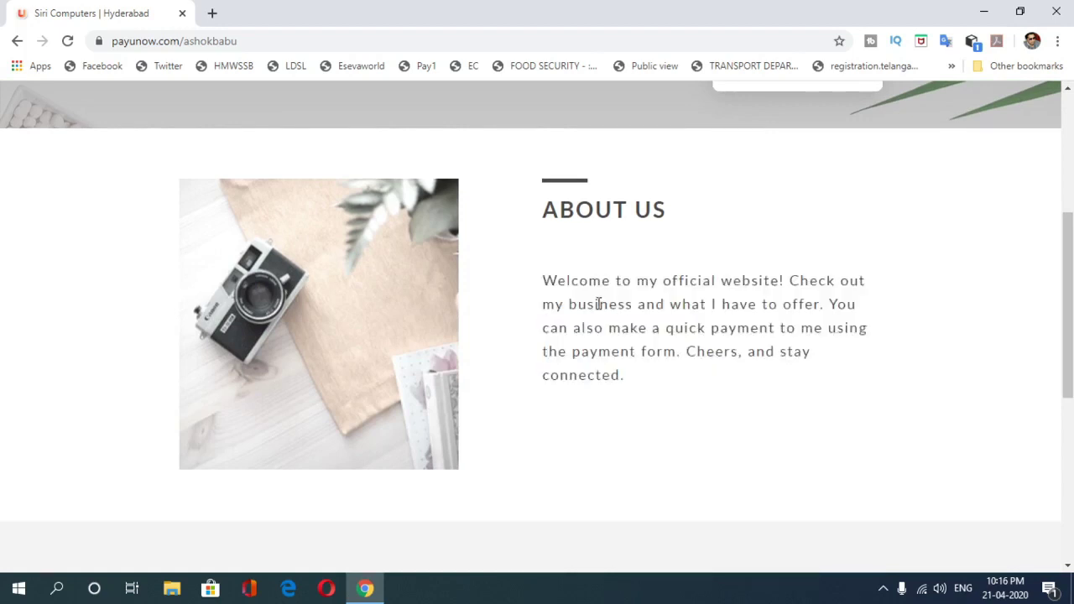
scroll(1067, 294, down, 5)
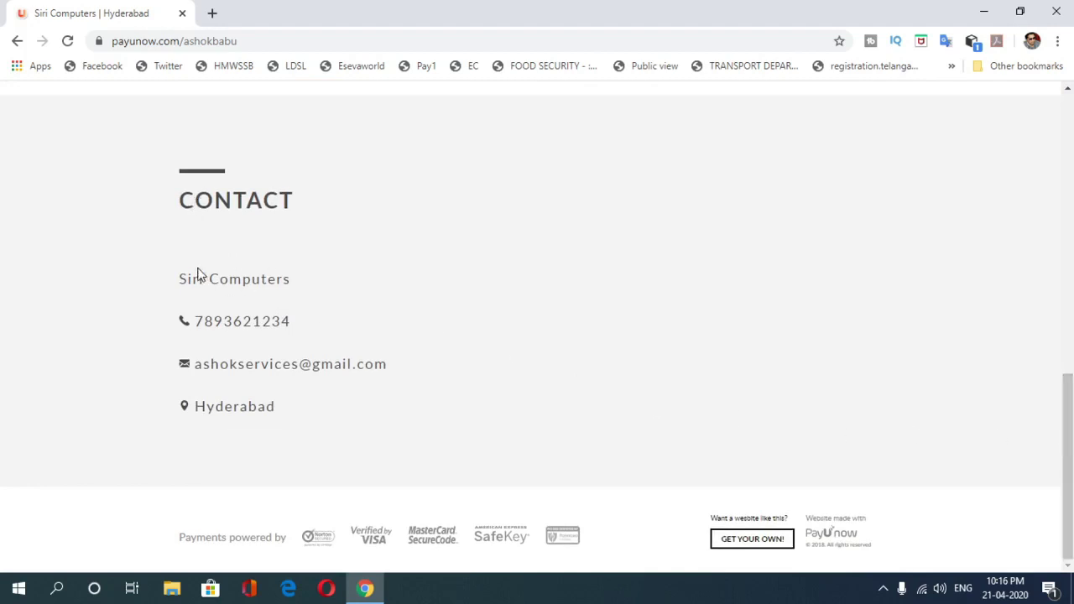
drag(179, 282, 306, 281)
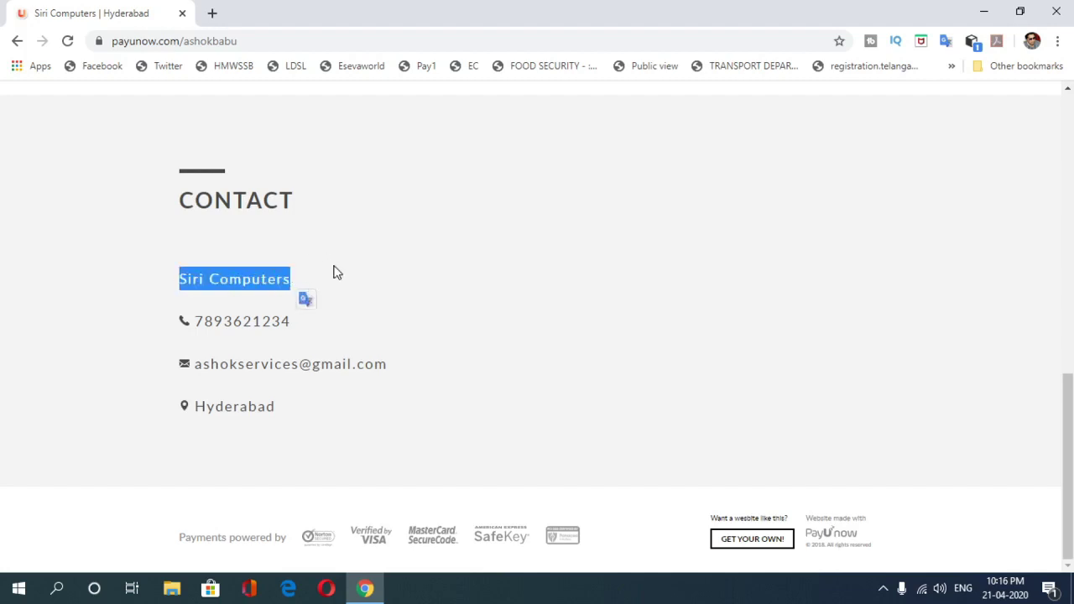
click(298, 332)
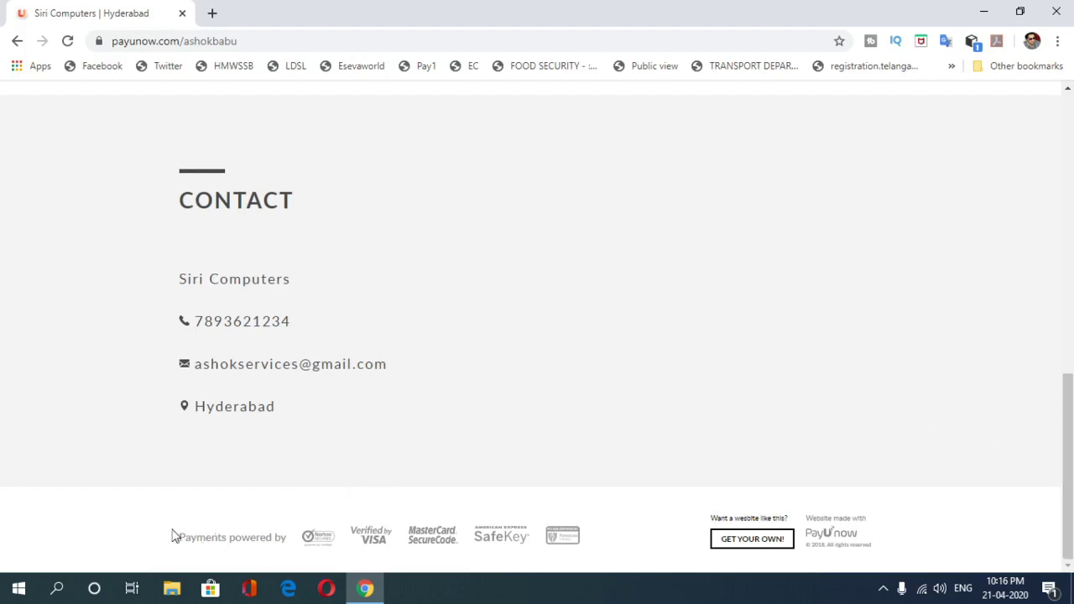
drag(175, 544, 580, 532)
click(594, 541)
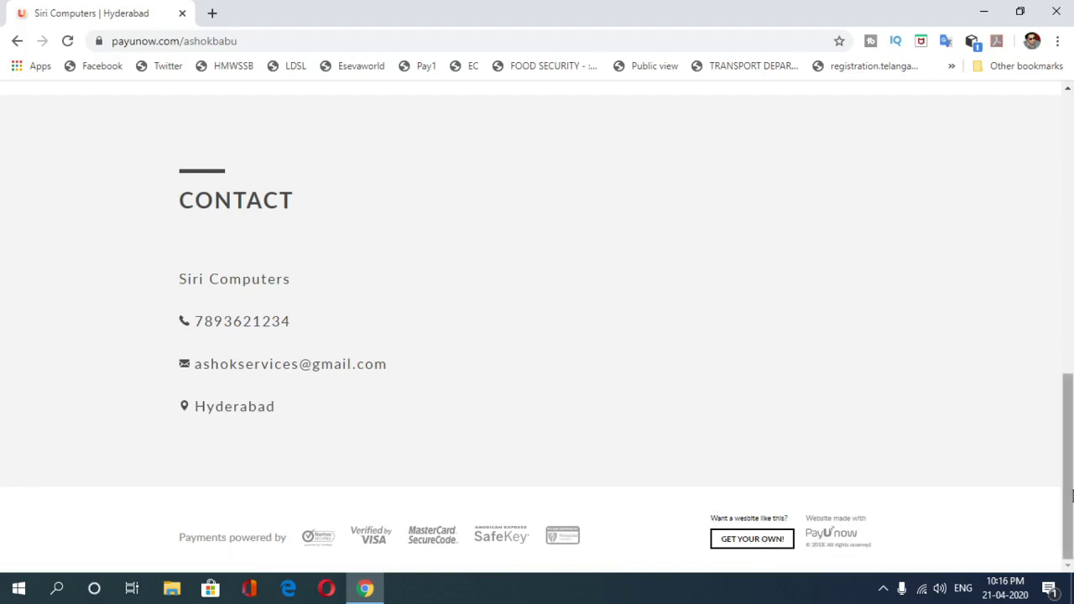
drag(1072, 491, 1072, 210)
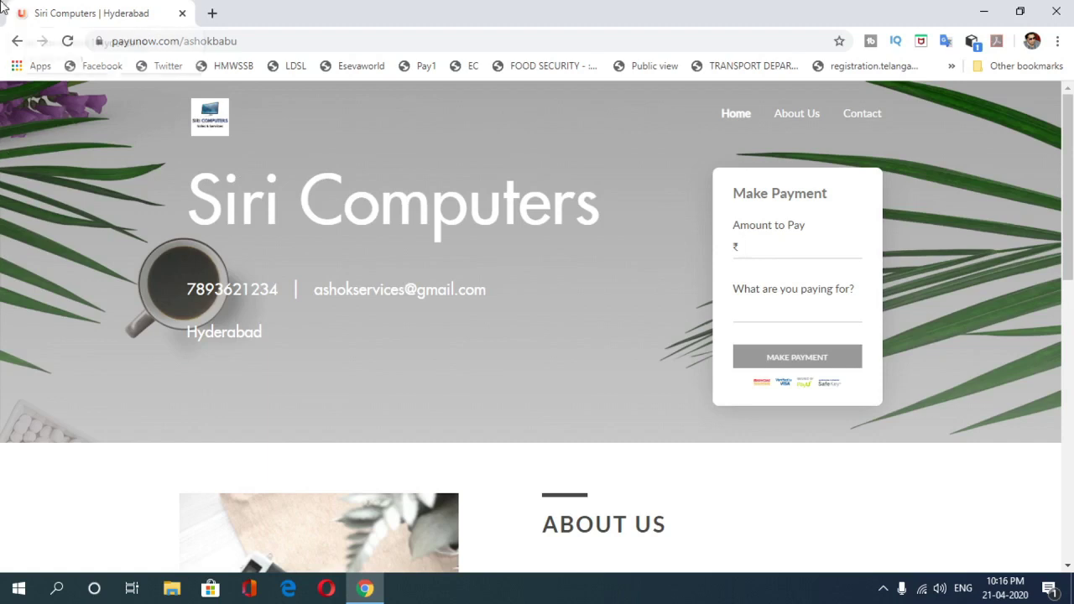
Step: Enter 50000 for 'Mobile' in the payment form and submit it to reach checkout
text(50)
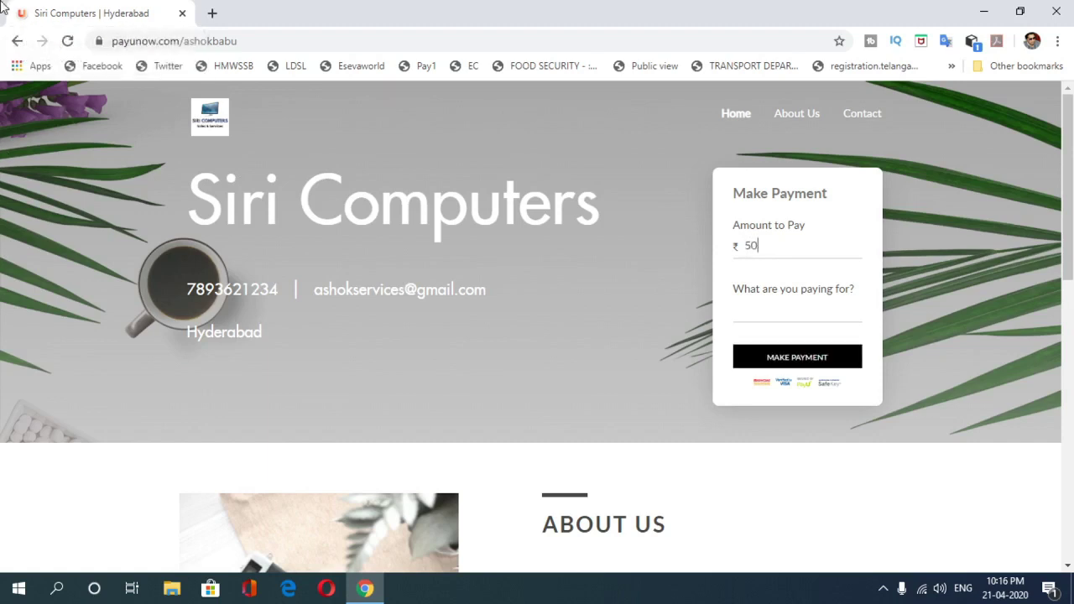
text(000)
click(788, 312)
text(Mobile)
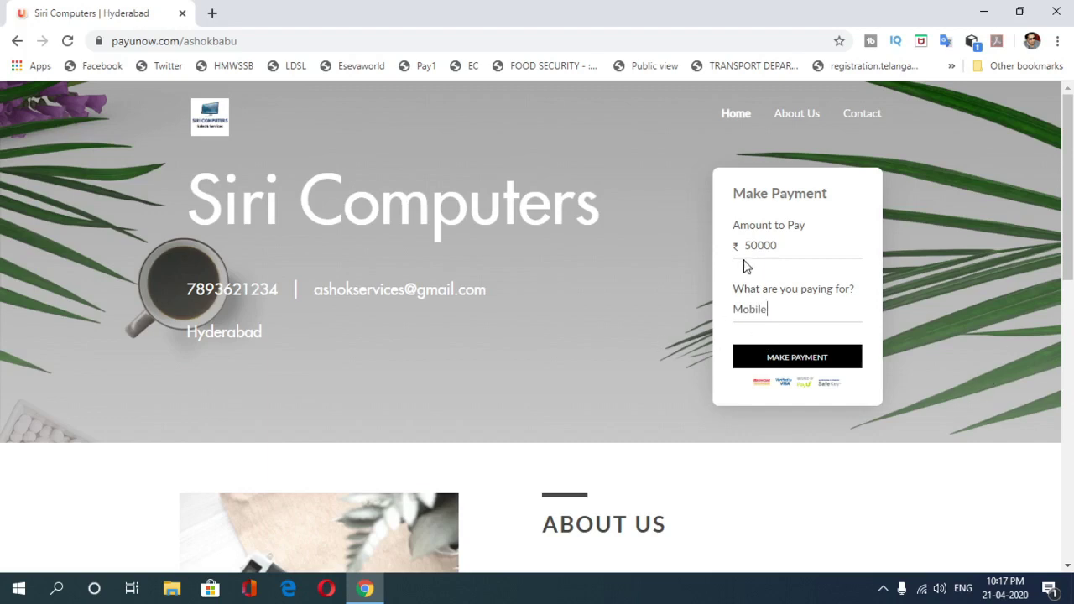
click(802, 364)
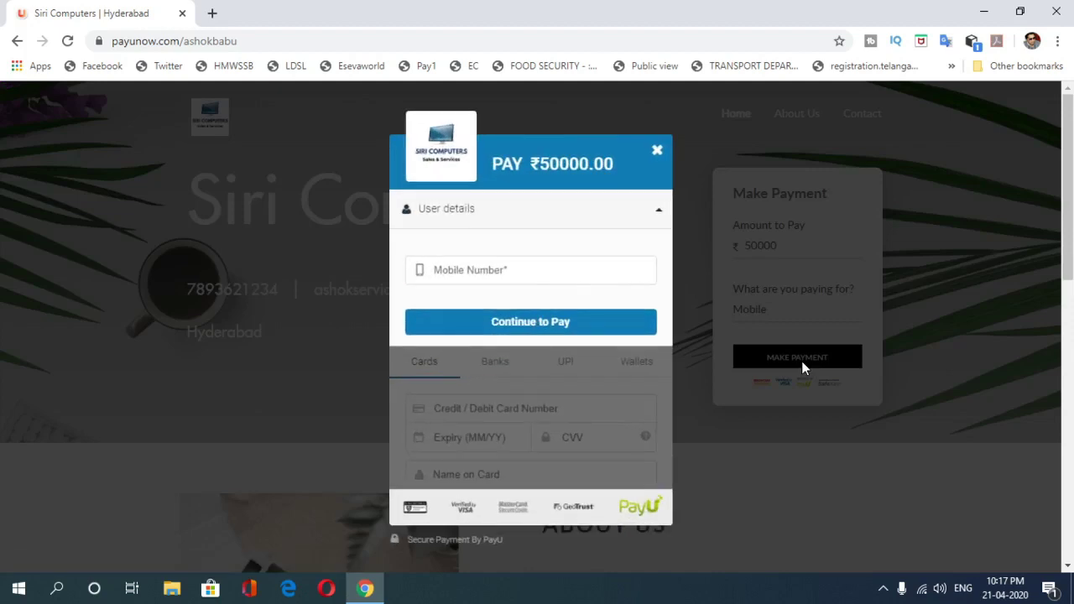
Step: Enter the payer's mobile number in checkout and continue to the payment options
click(445, 269)
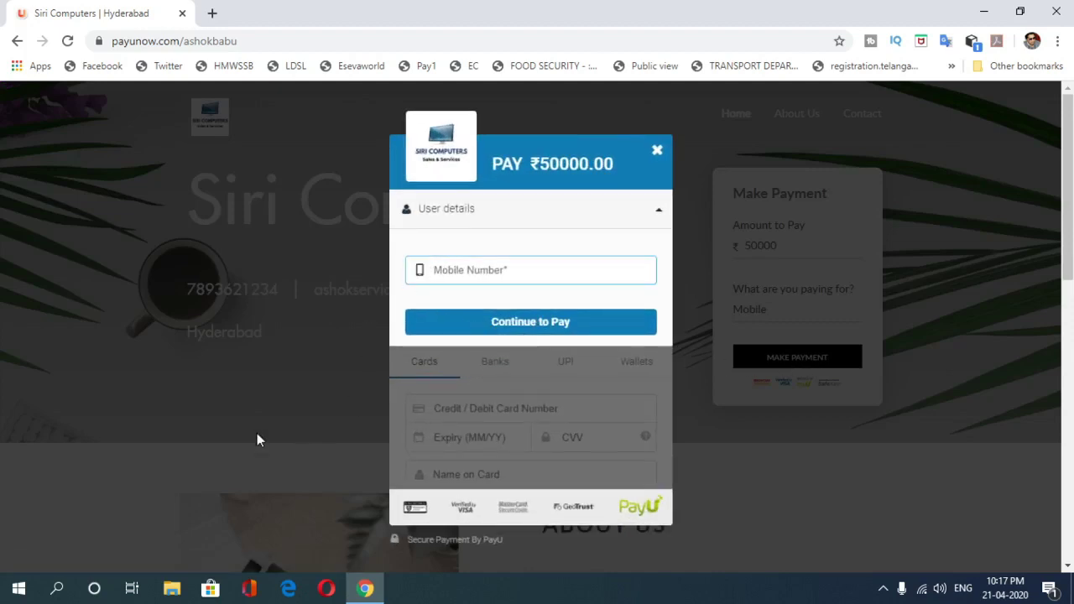
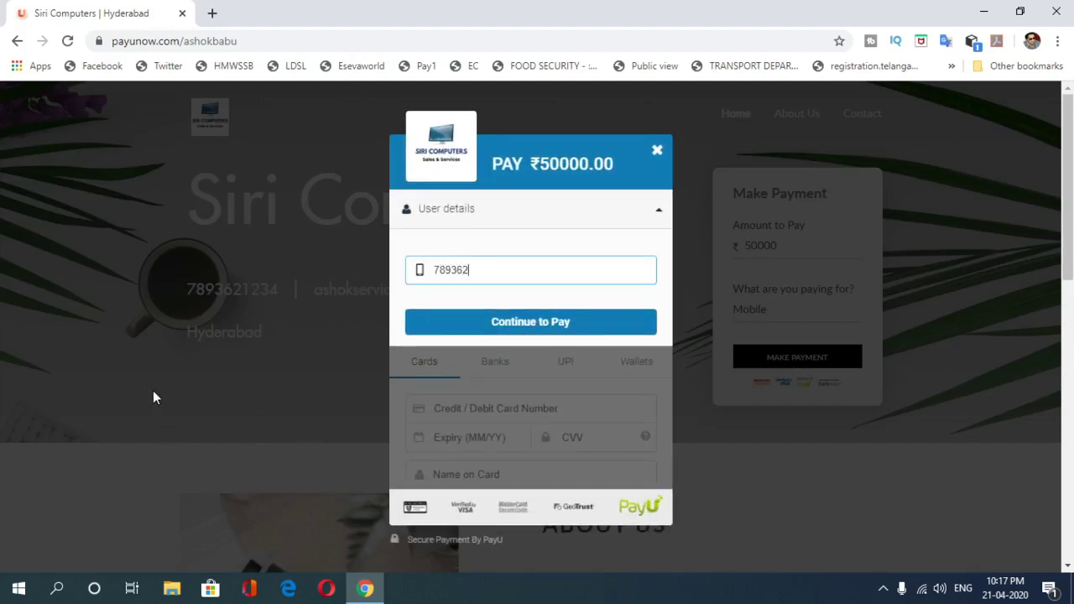
click(529, 325)
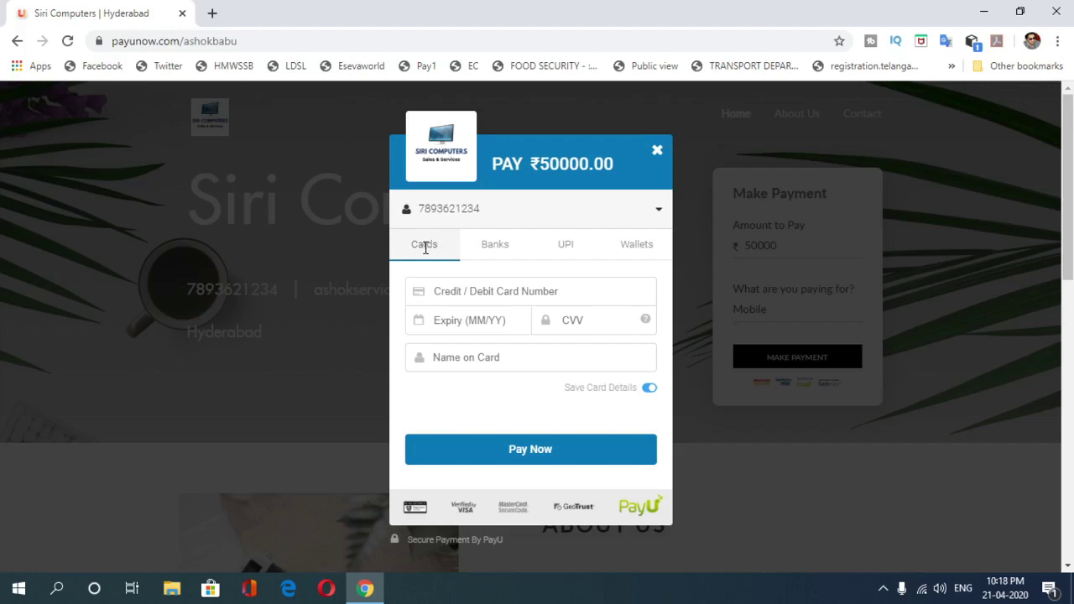
Step: Look through the Banks option and its list of other banks without choosing one
click(495, 245)
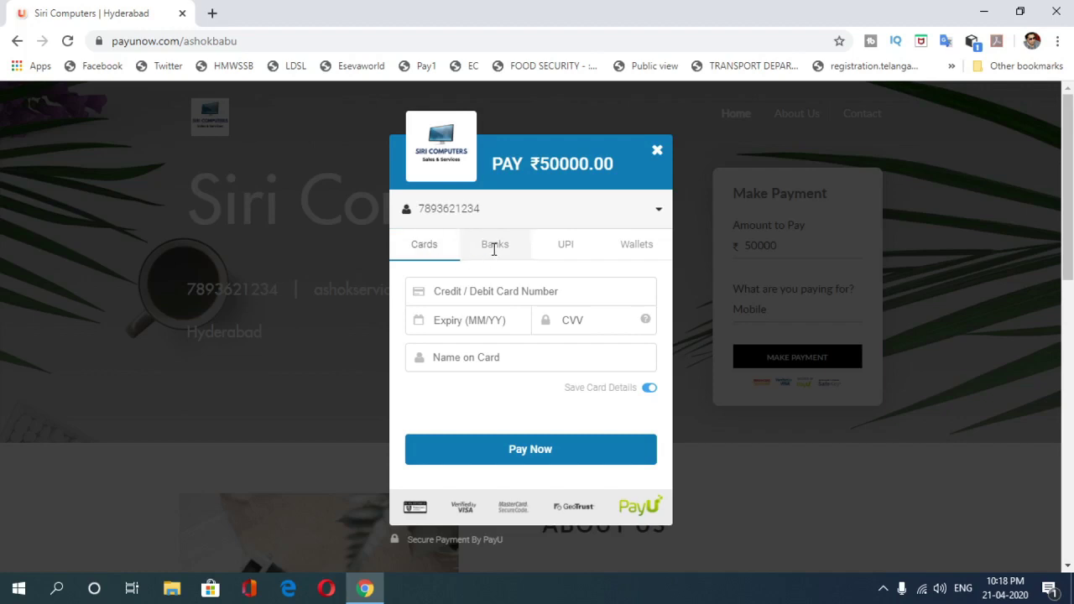
click(590, 379)
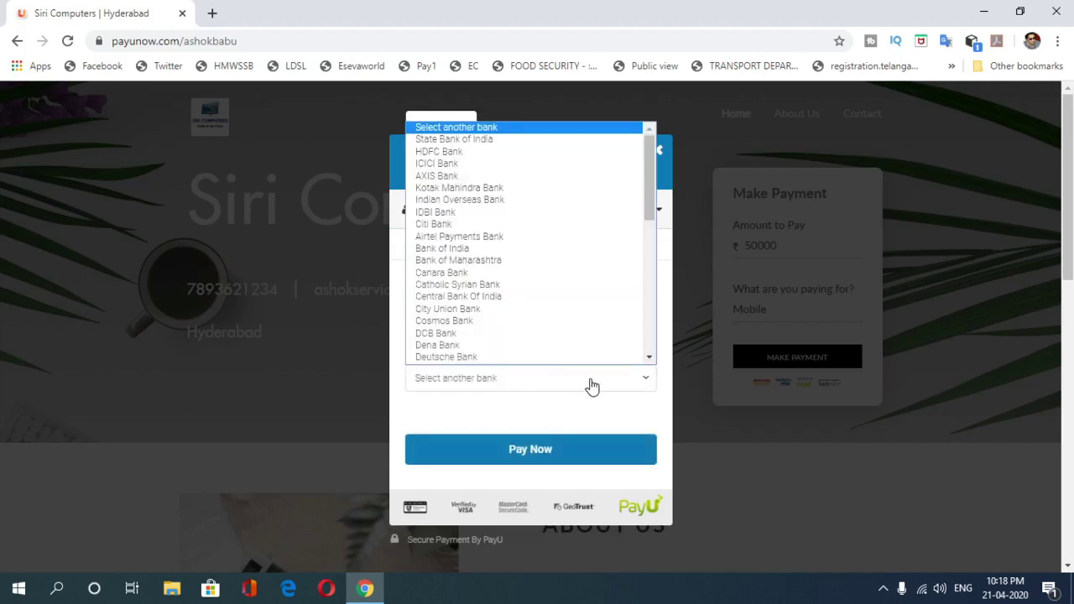
scroll(643, 206, down, 1)
mouse_move(643, 168)
mouse_down()
mouse_move(638, 342)
mouse_move(628, 173)
mouse_up()
scroll(628, 173, up, 2)
click(588, 428)
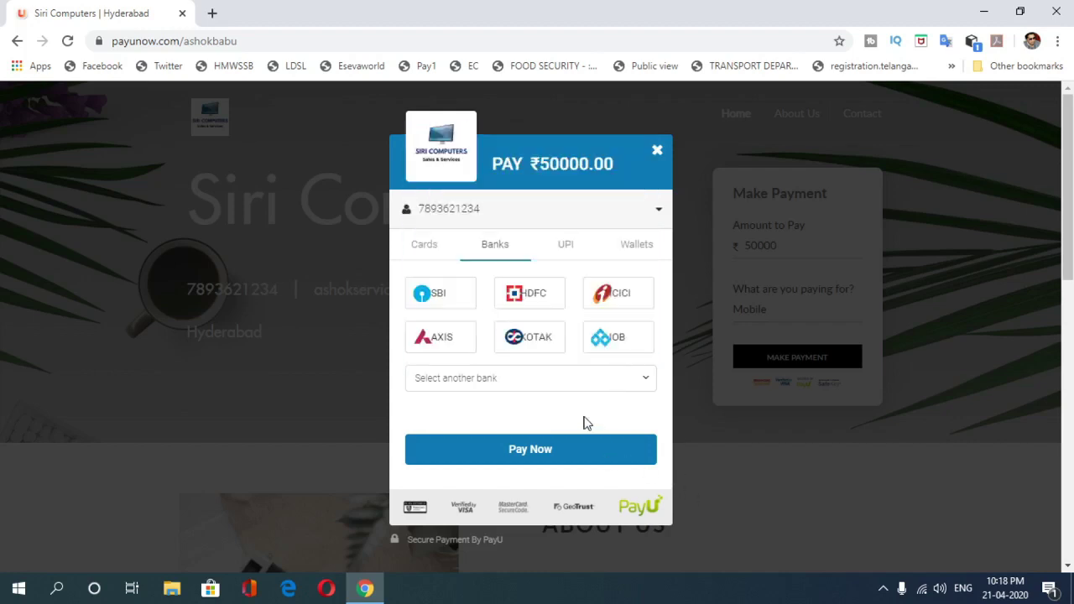
Step: Check the UPI and Wallets options, then open the Cards form's number and name fields
click(566, 242)
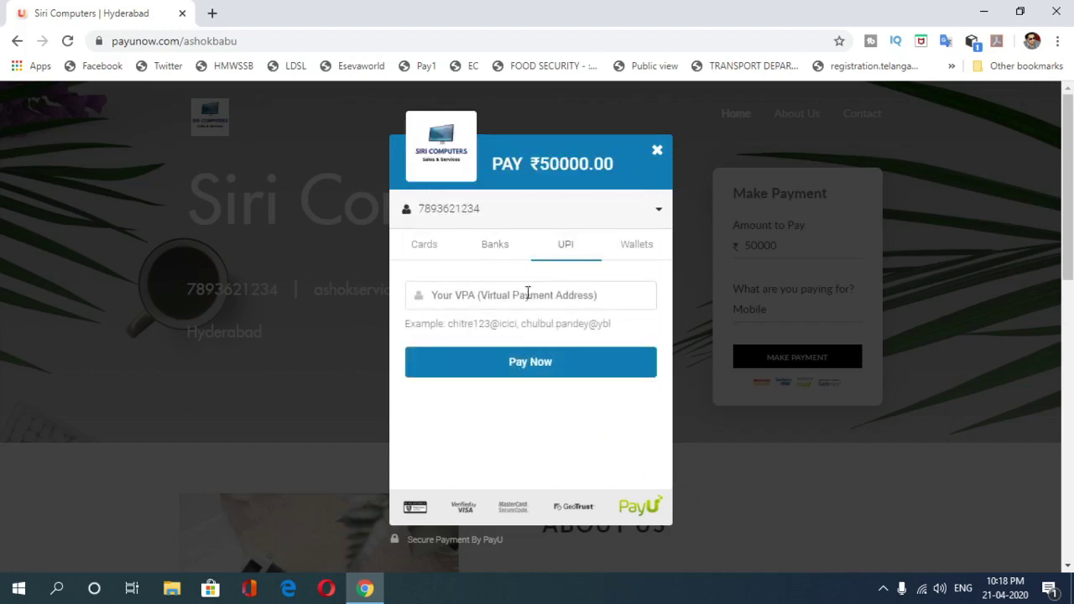
click(644, 243)
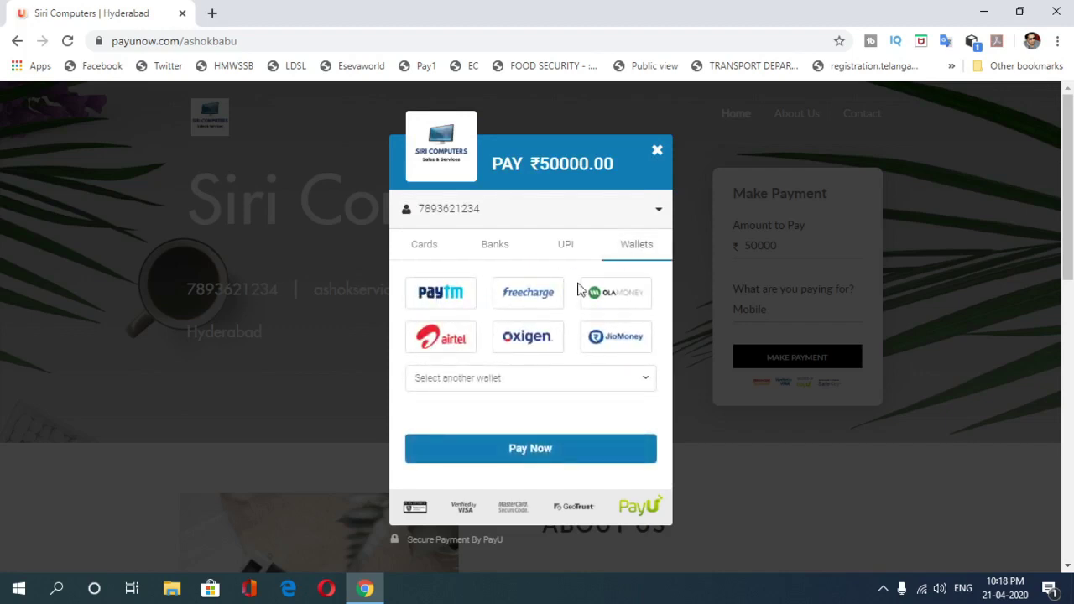
click(645, 379)
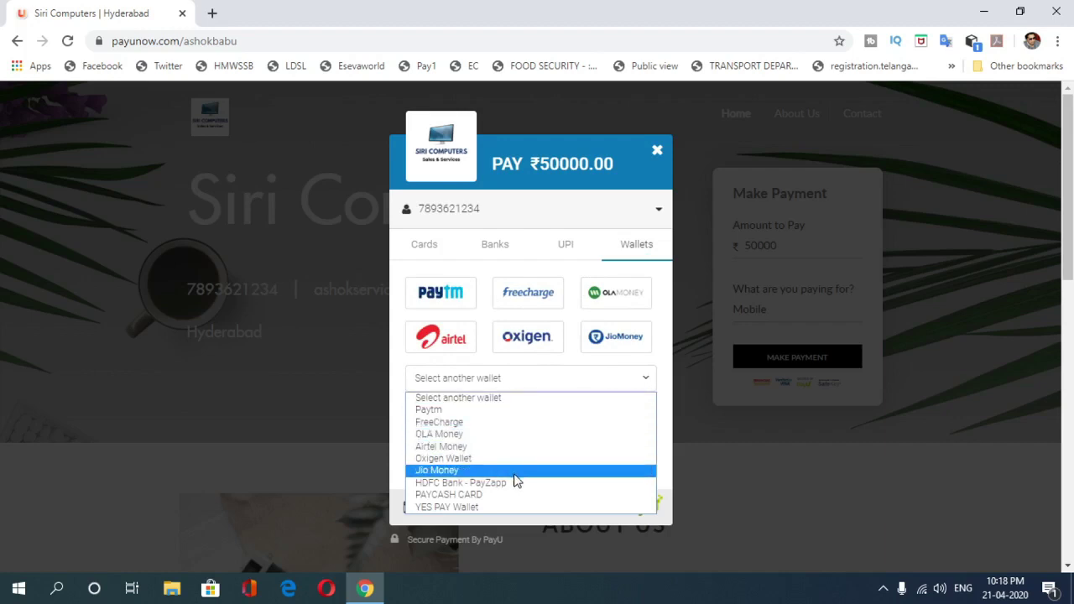
click(566, 380)
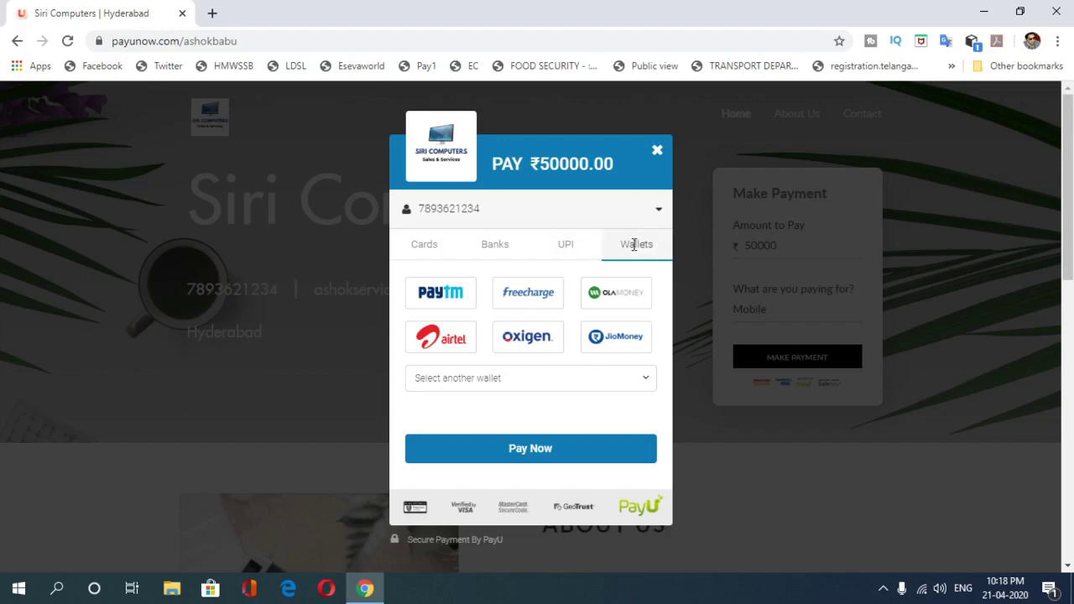
click(428, 243)
click(433, 291)
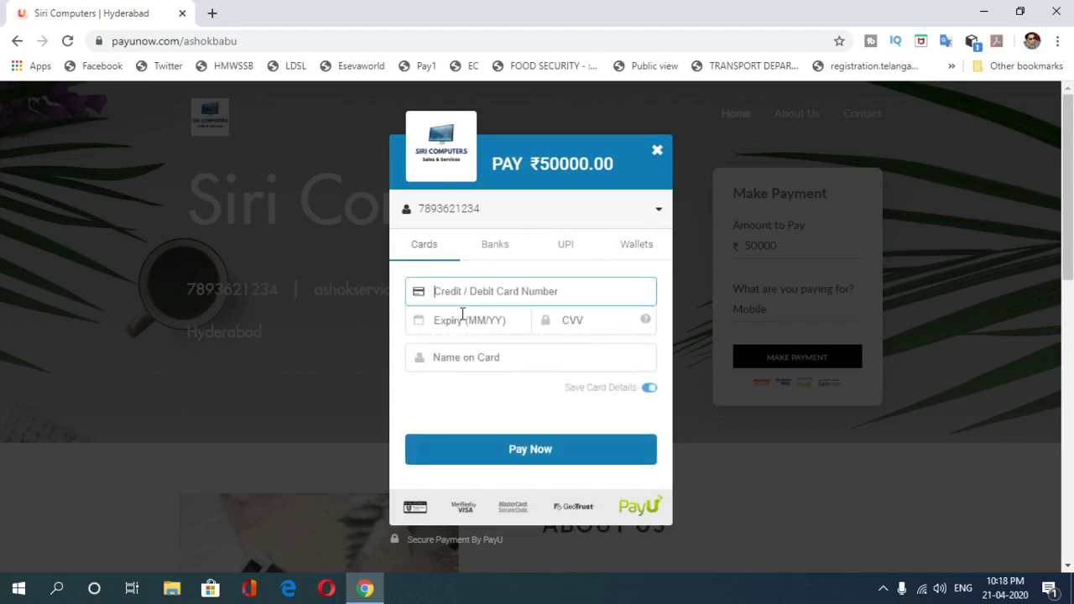
click(584, 361)
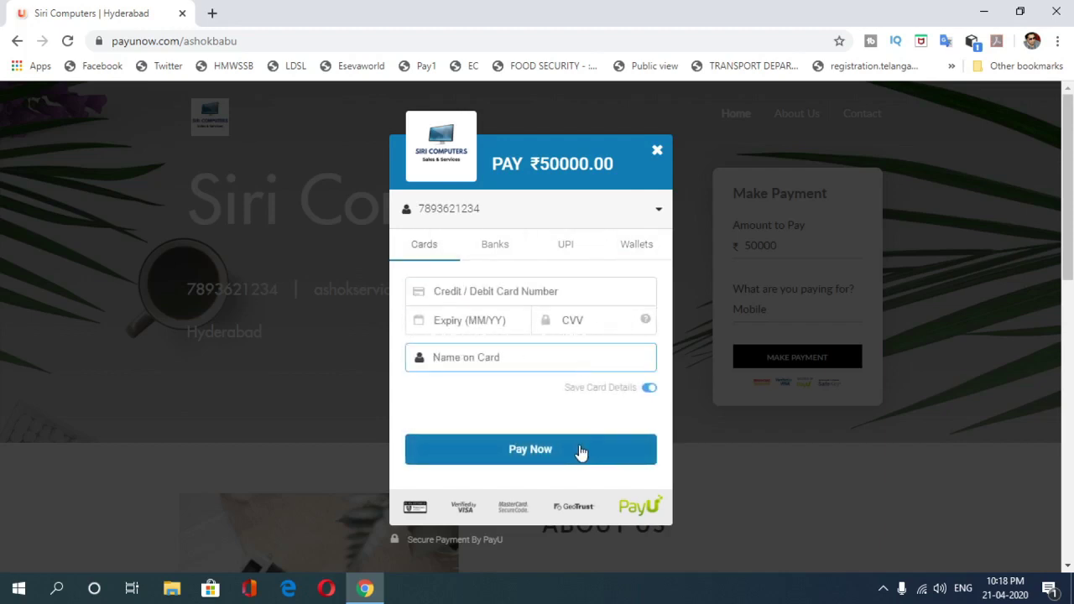
Step: Cancel the ₹50000 transaction, confirming with Yes, to return to Siri Computers
click(657, 151)
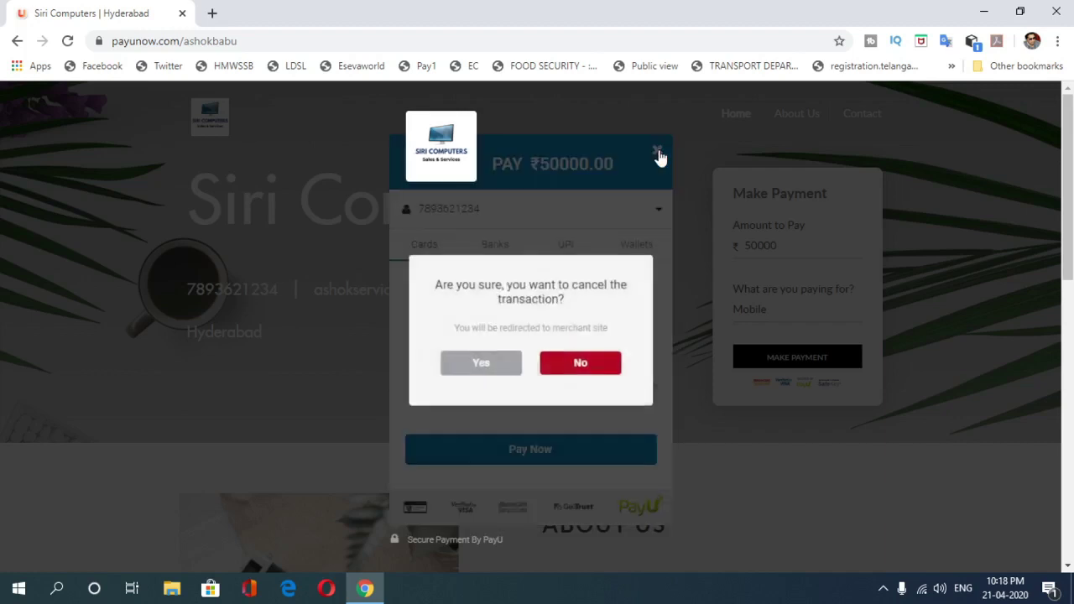
click(490, 371)
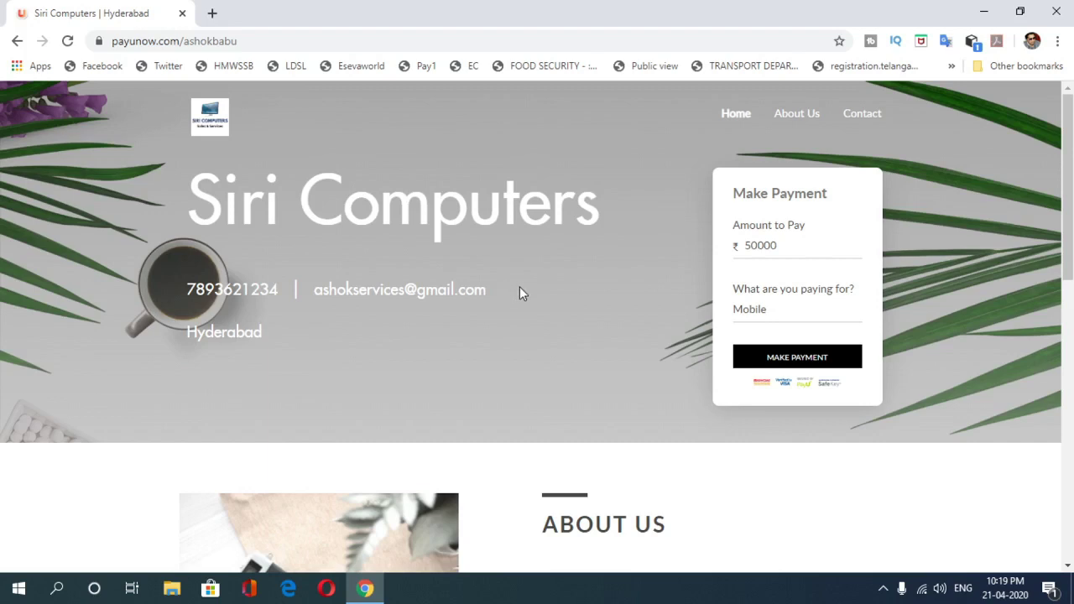
Step: Replace the 50000 in the Amount to Pay field with 10000
mouse_move(1068, 195)
mouse_down()
mouse_move(1068, 205)
mouse_move(1069, 195)
mouse_up()
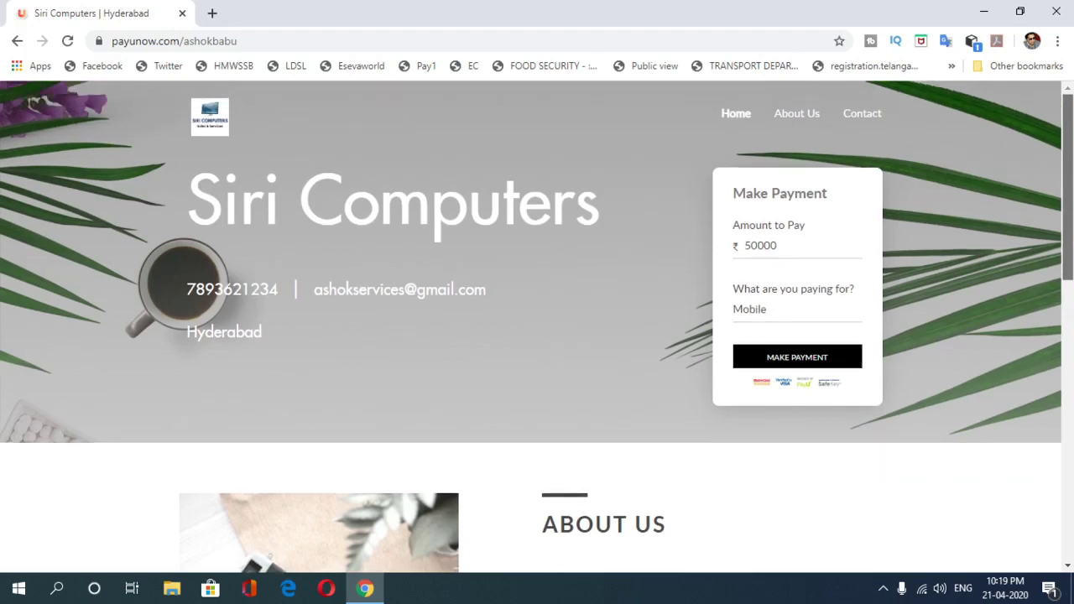
click(813, 248)
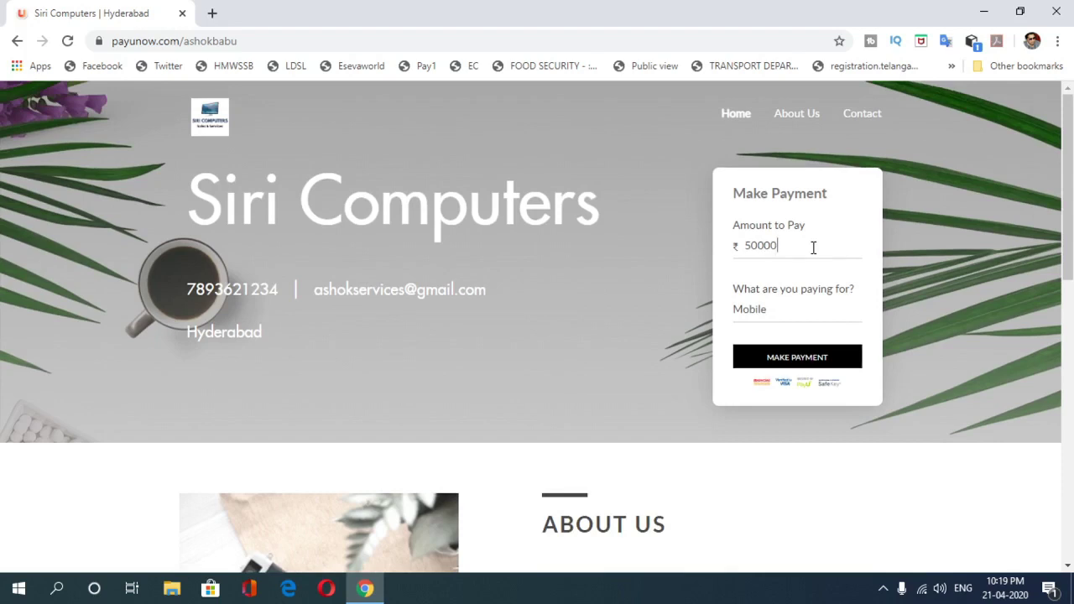
drag(743, 246, 817, 249)
click(978, 290)
mouse_move(1064, 203)
mouse_down()
mouse_move(1068, 479)
mouse_move(1068, 195)
mouse_up()
drag(811, 247, 697, 240)
key(BackSpace)
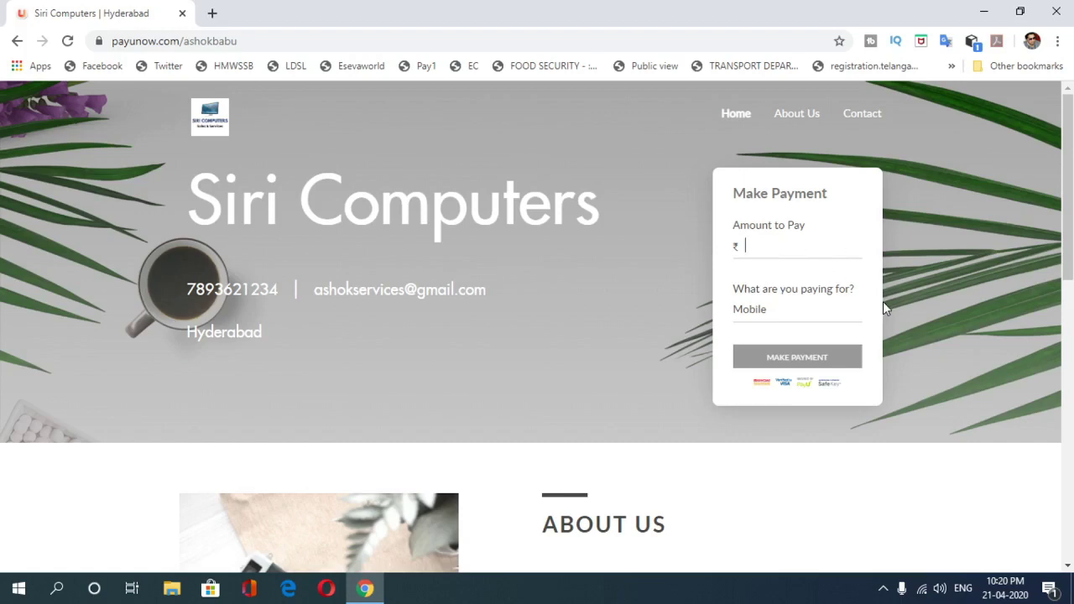
mouse_move(1067, 182)
mouse_down()
mouse_move(1067, 463)
mouse_move(1068, 182)
mouse_up()
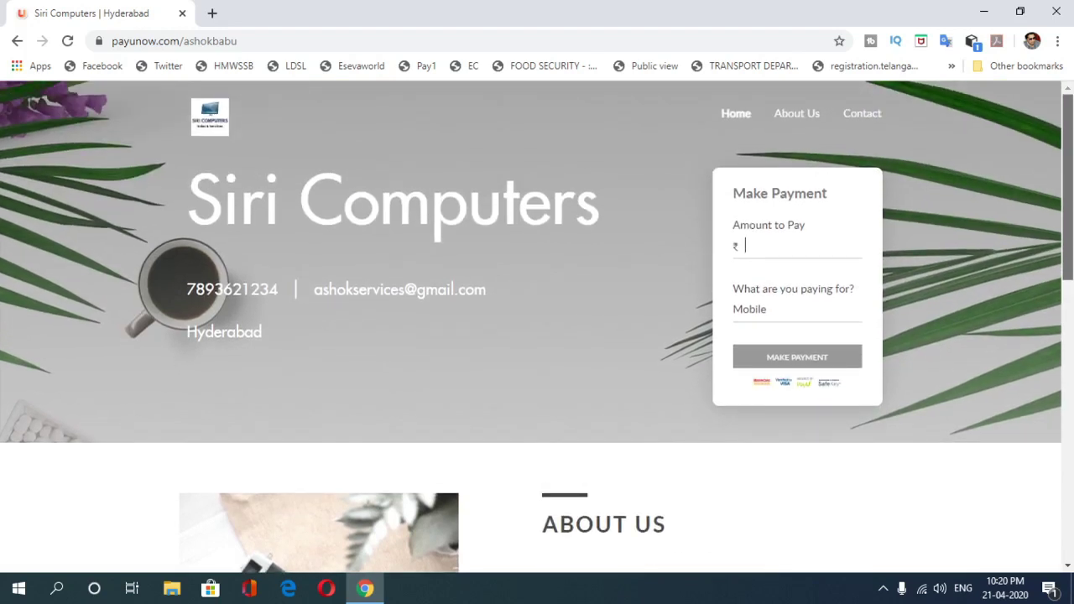
click(752, 248)
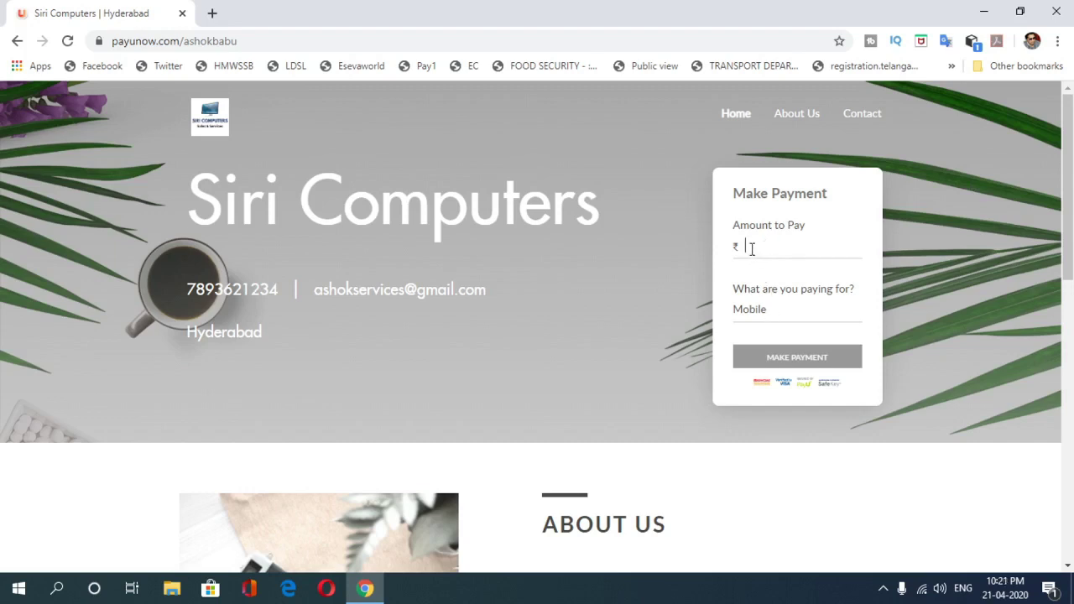
text(10000)
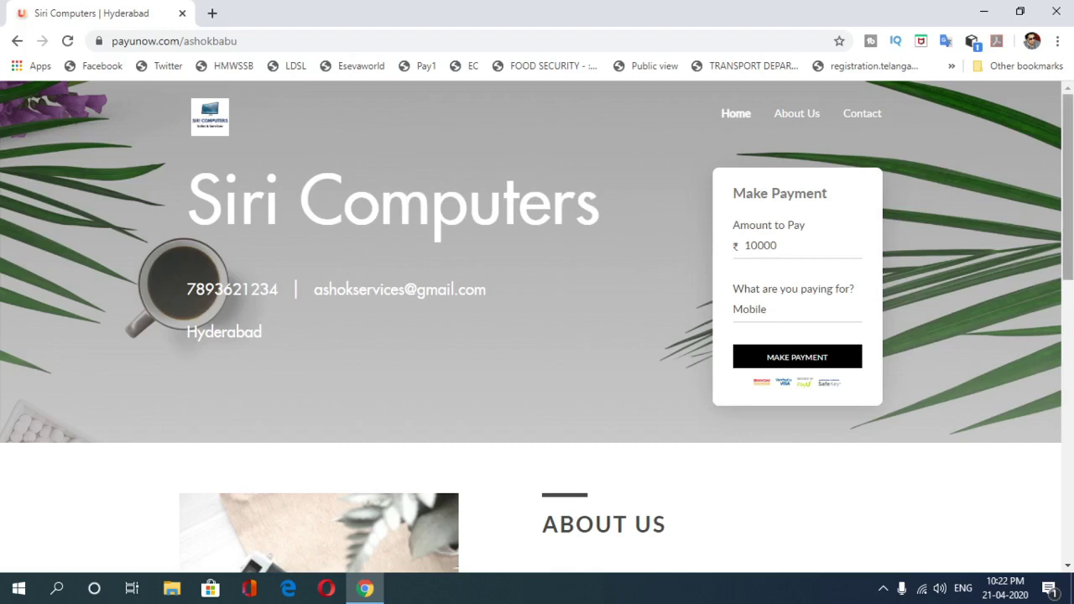
drag(1067, 219, 1064, 157)
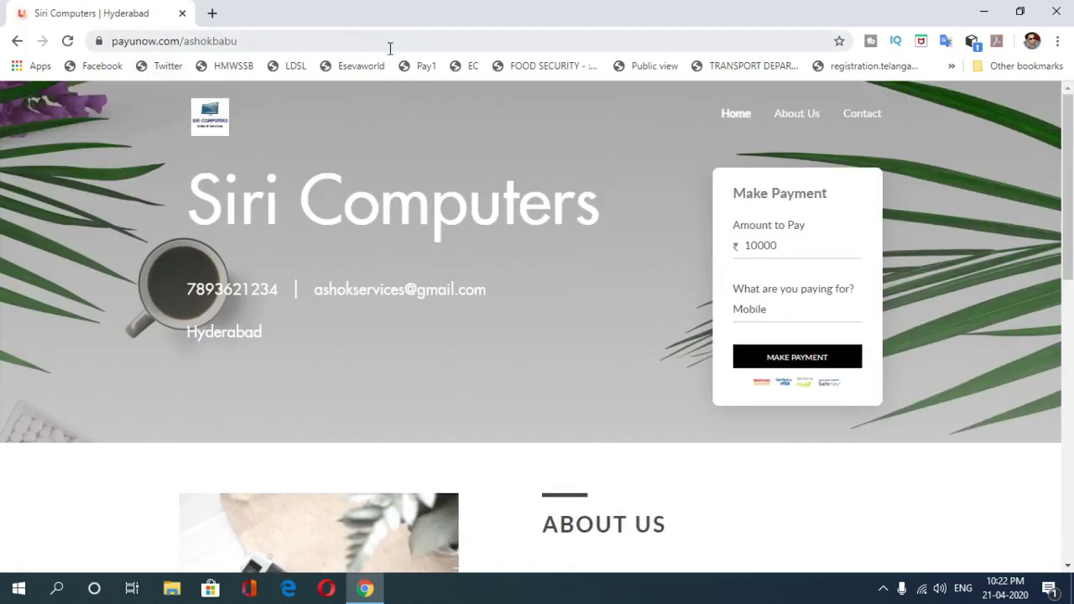
Step: Scroll to the footer and follow GET YOUR OWN! to PayUnow's Payment Website page
drag(1069, 159, 1069, 437)
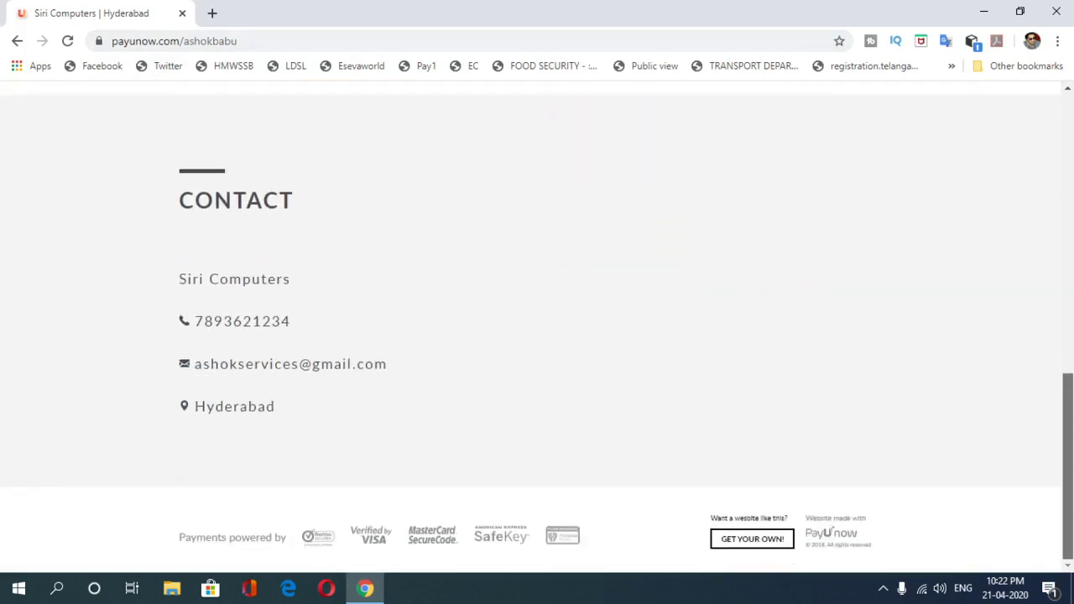
click(746, 541)
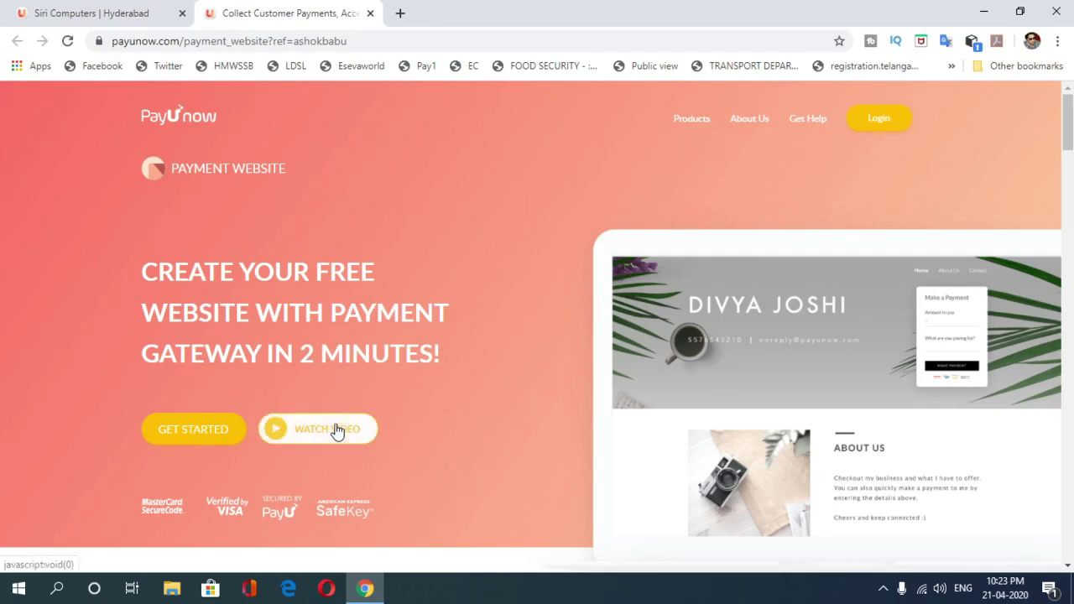
Step: Scroll the Payment Website page to Benefits, briefly checking the Siri Computers tab's address
drag(1069, 139, 1073, 209)
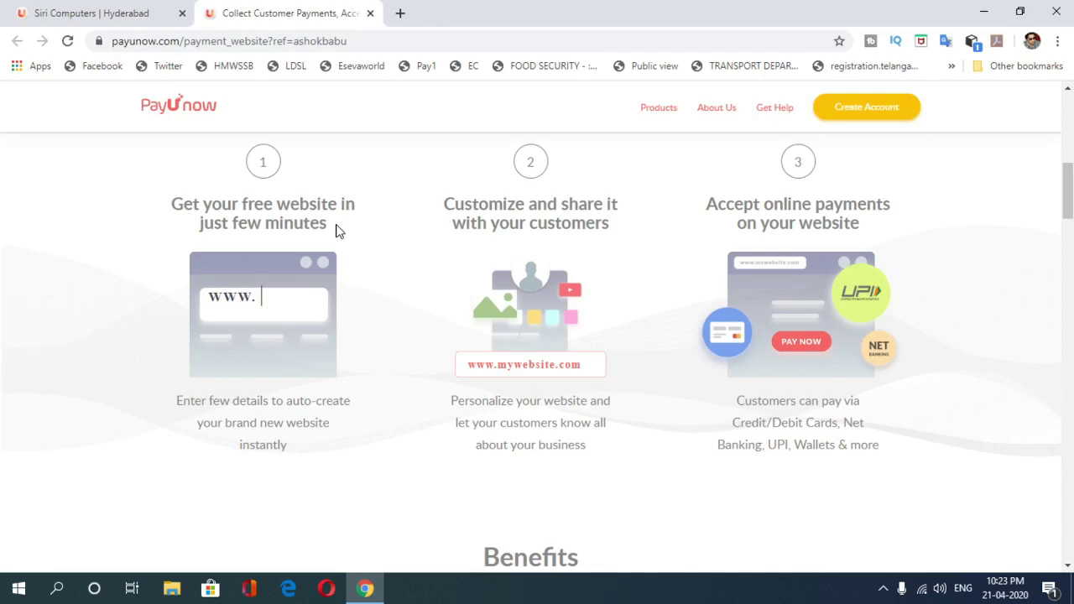
click(77, 12)
drag(112, 40, 186, 46)
click(282, 37)
click(305, 12)
drag(1070, 174, 1070, 219)
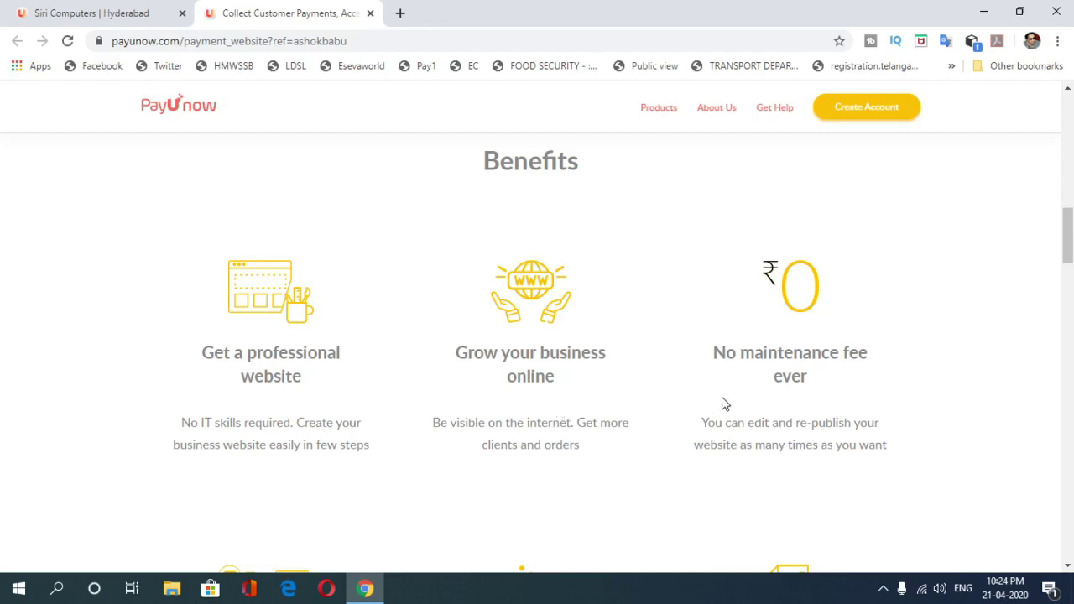
Step: Scroll past the No maintenance fee benefit and Success stories to the 1.99% fee section
drag(715, 351, 842, 388)
click(850, 389)
drag(1069, 241, 1071, 287)
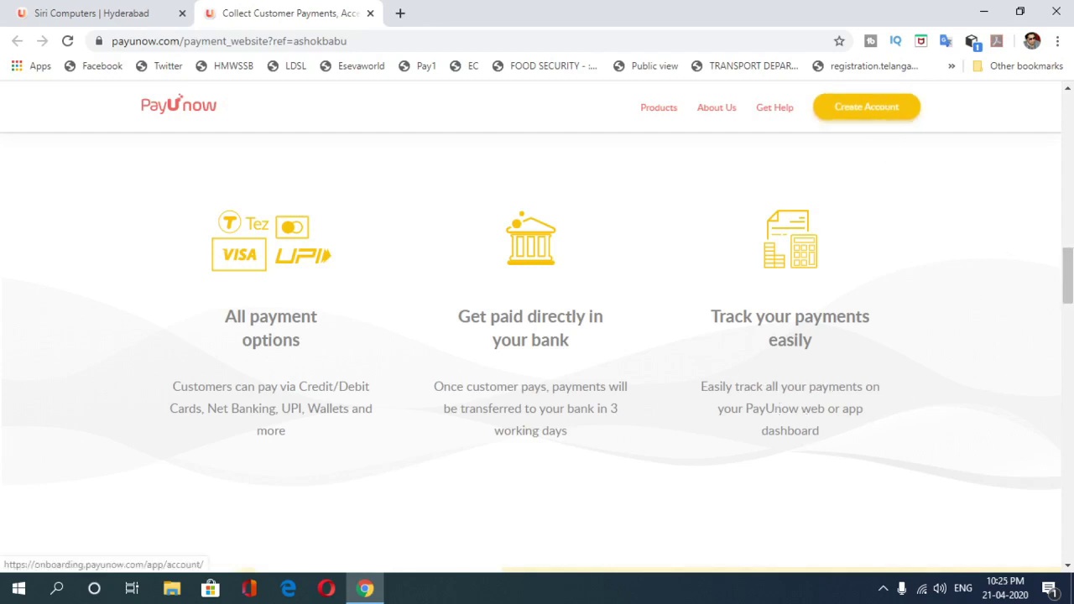
scroll(538, 352, down, 8)
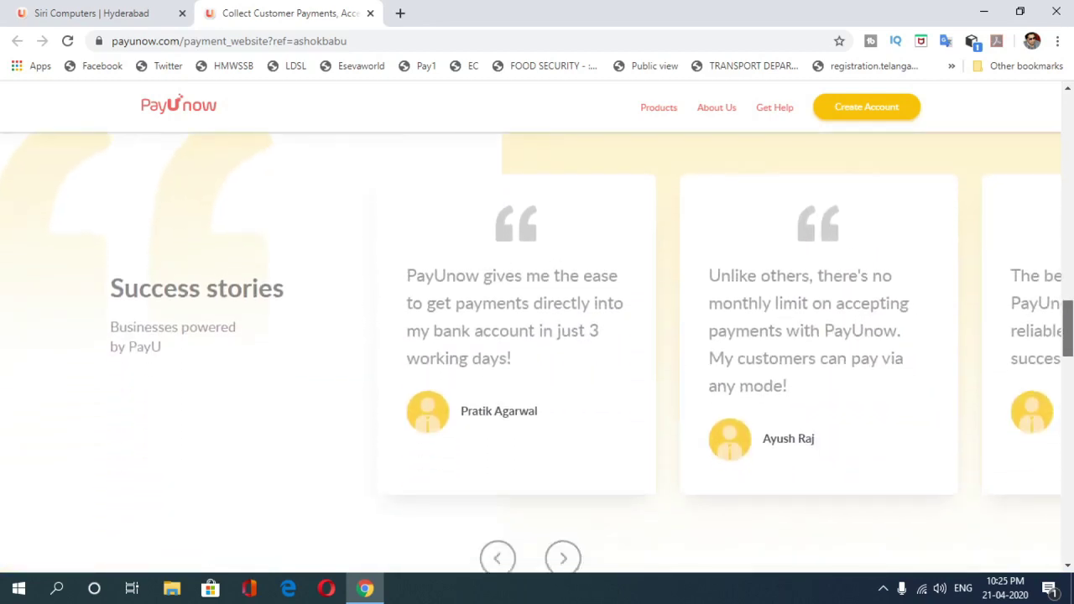
scroll(537, 353, down, 4)
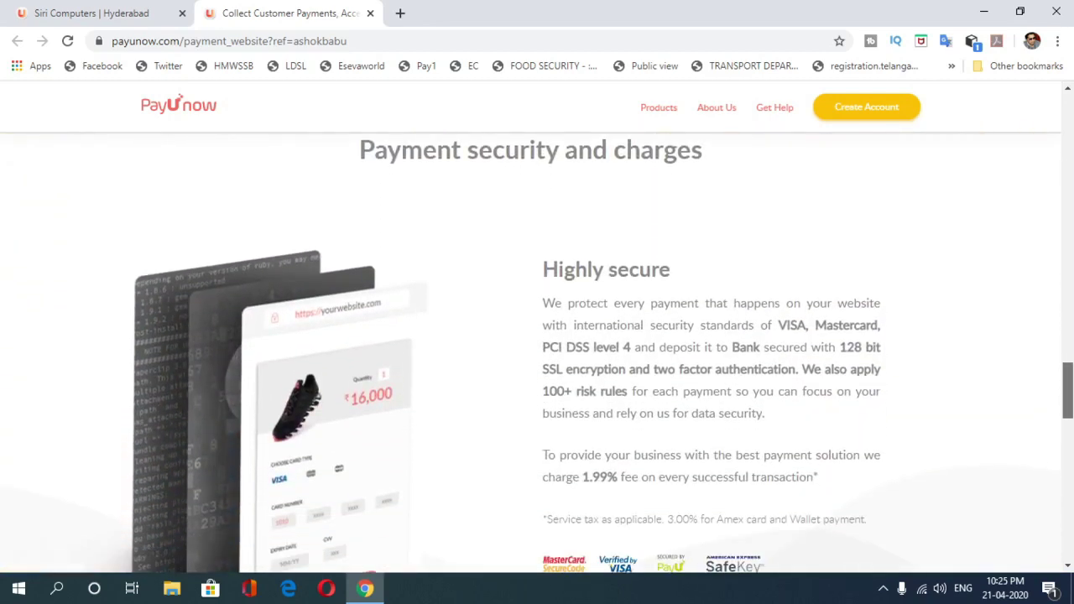
scroll(537, 352, down, 1)
scroll(537, 353, down, 1)
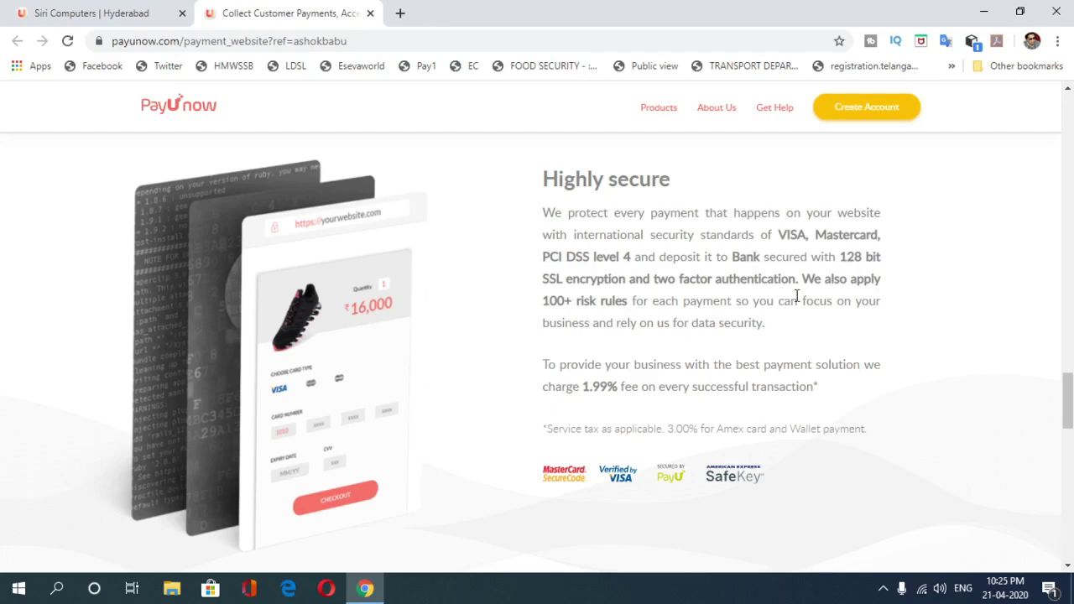
Step: Highlight the 128 bit SSL encryption security claim, clear it, then browse down the payment page
drag(839, 256, 821, 296)
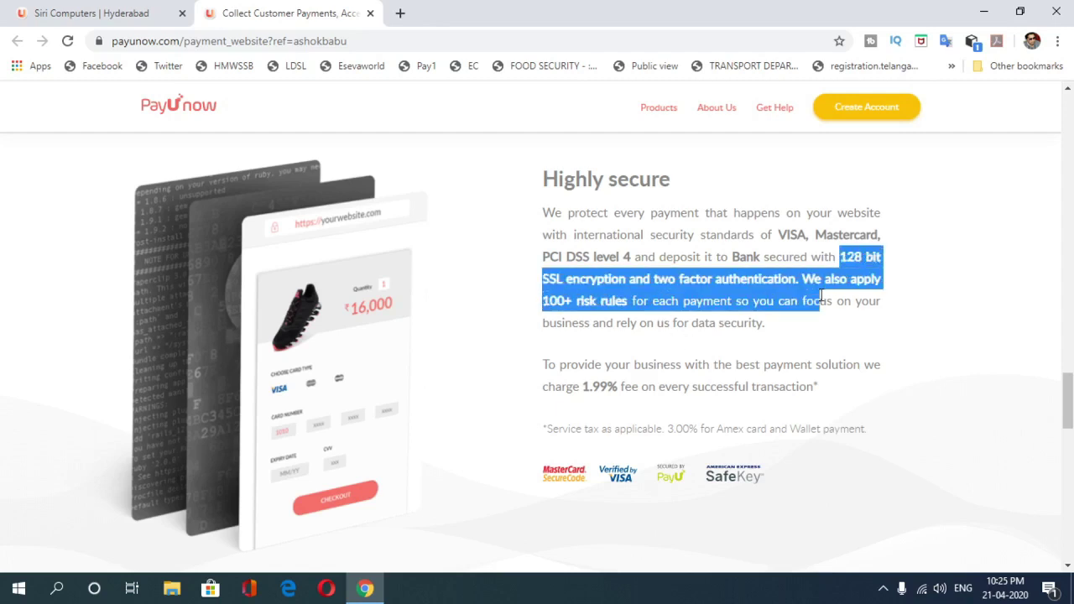
click(783, 370)
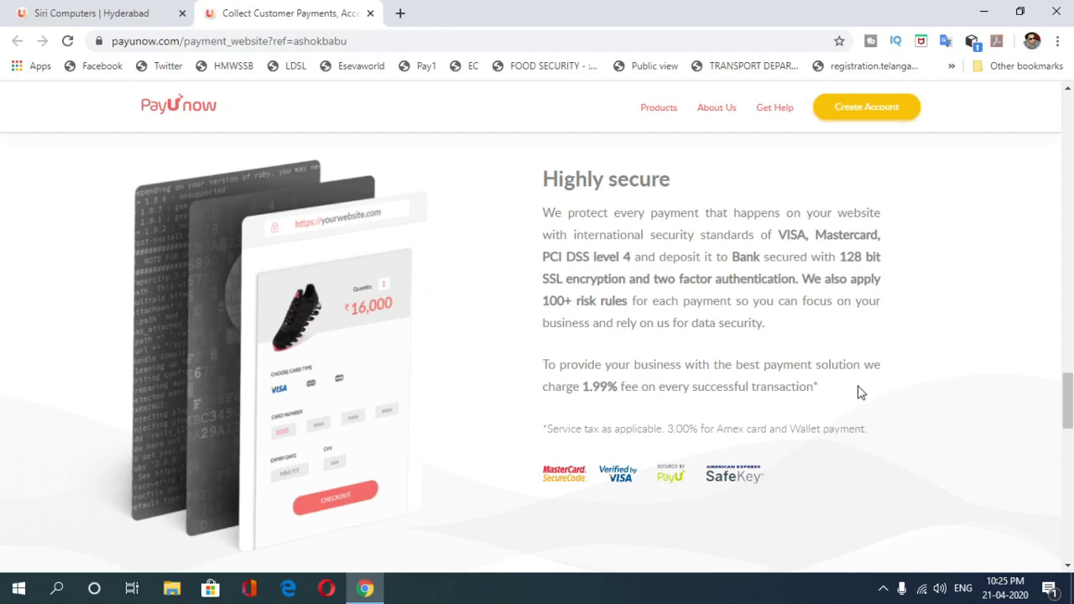
scroll(859, 391, down, 4)
scroll(896, 411, down, 3)
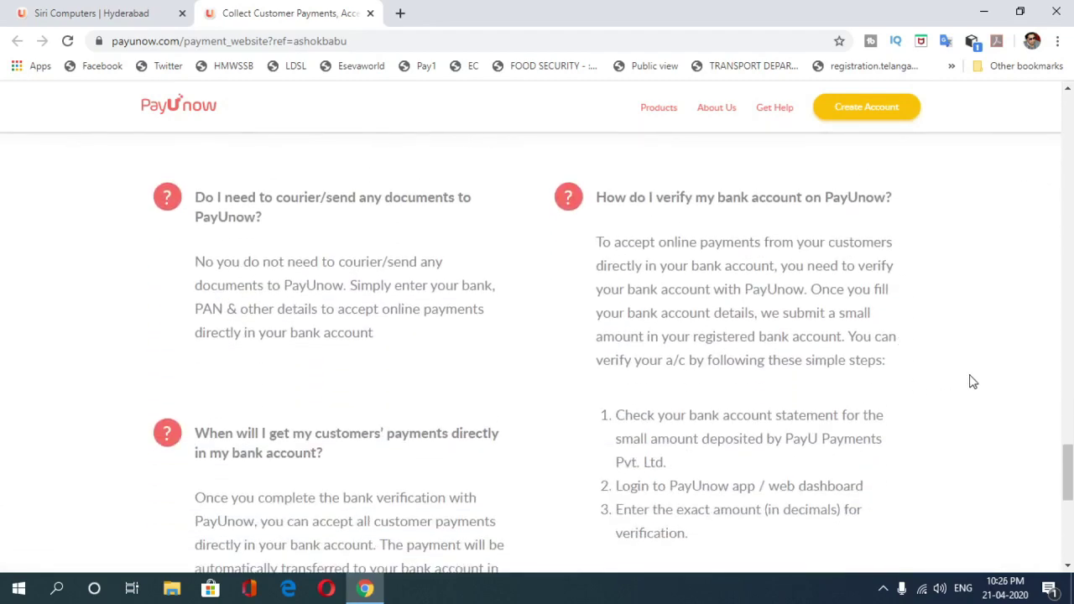
scroll(973, 383, down, 5)
scroll(1010, 392, down, 1)
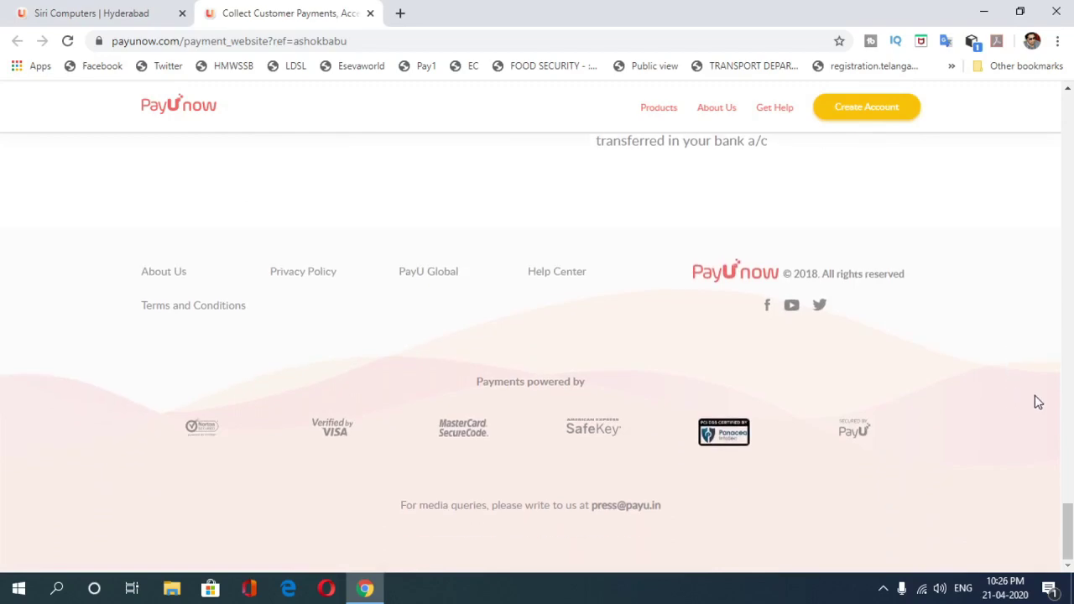
Step: Return to the top of the payment website and log in to the merchant account
drag(1069, 521, 1069, 144)
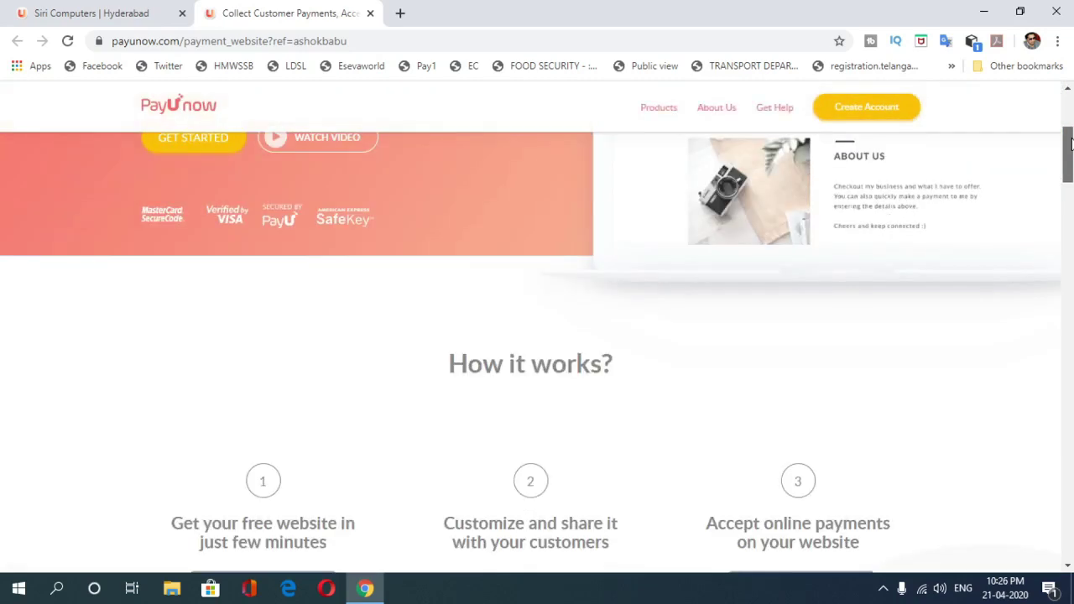
scroll(972, 99, up, 3)
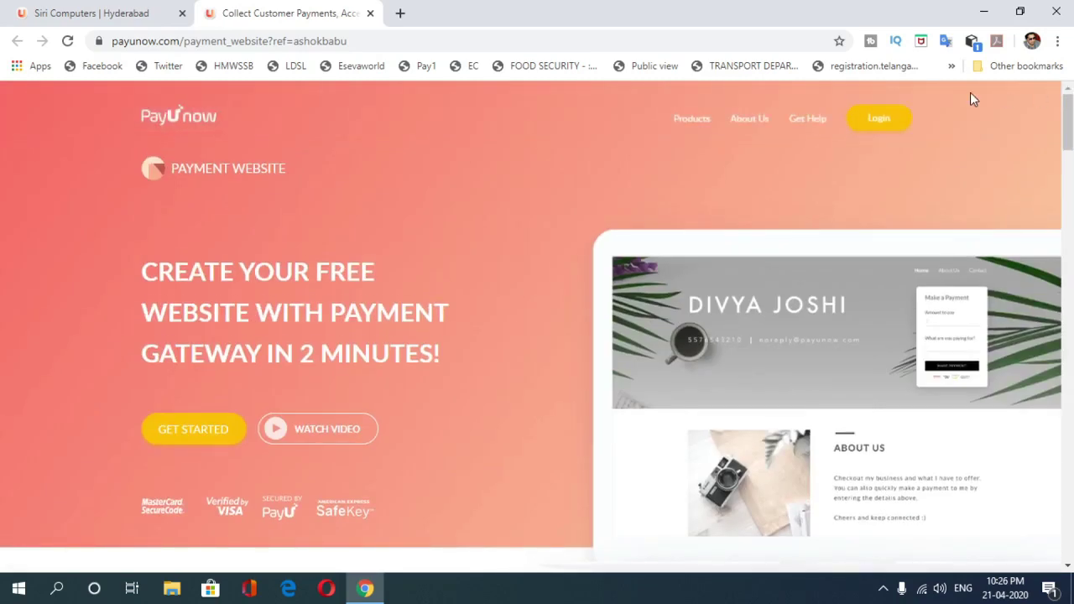
click(879, 120)
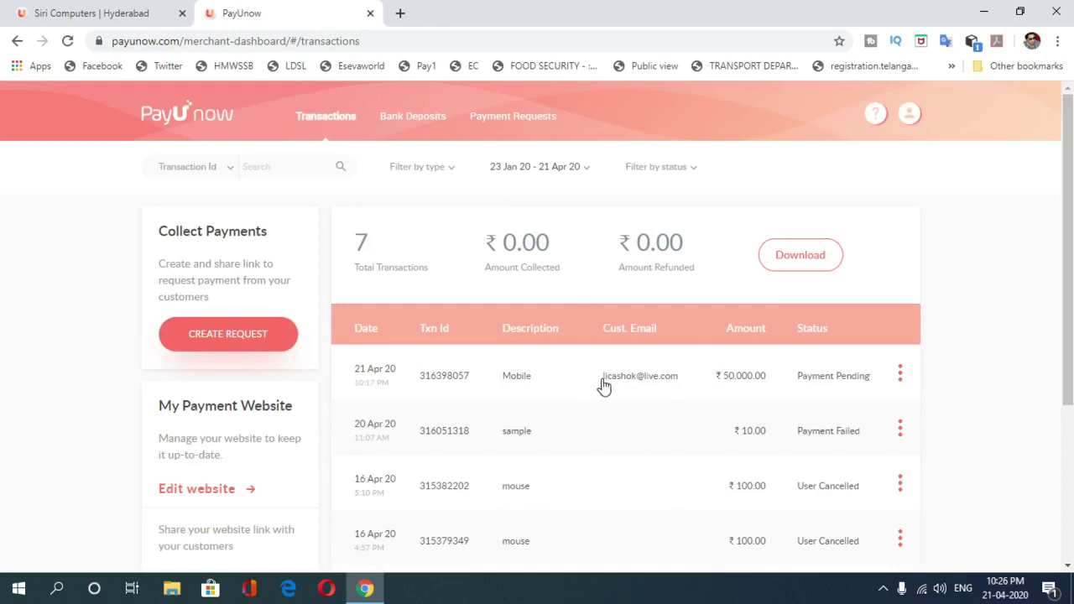
Step: View the ₹ 50,000.00 Mobile transaction's details, then return to the transactions list
click(750, 376)
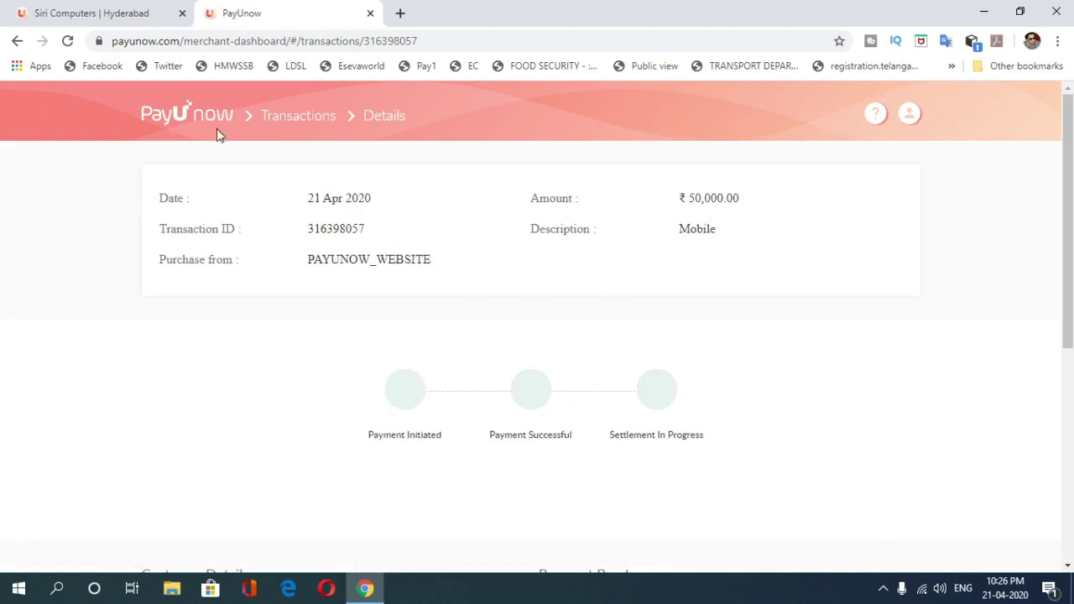
click(310, 116)
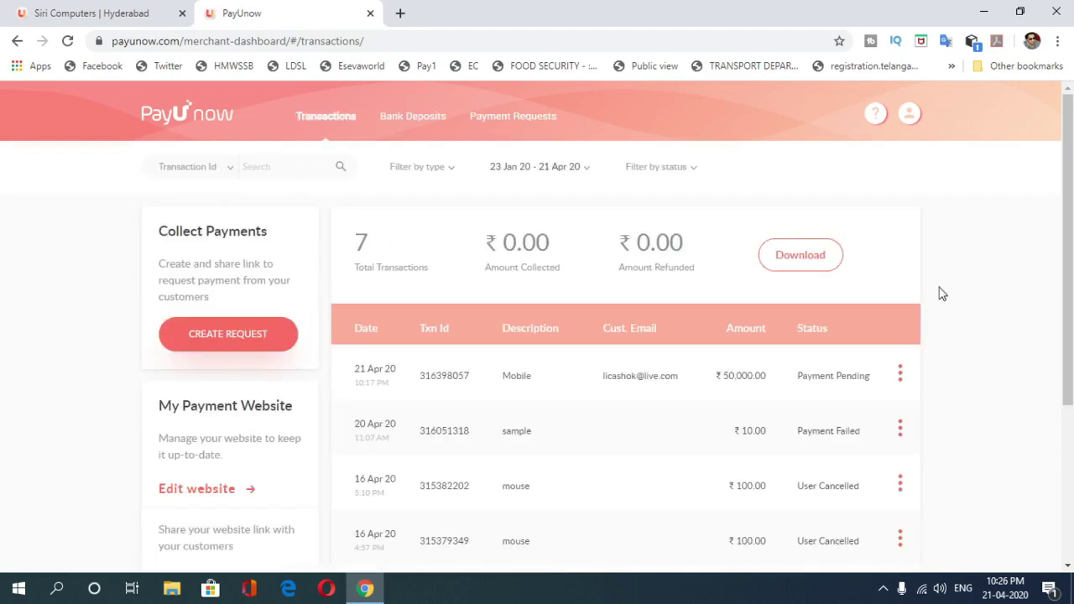
scroll(875, 305, down, 1)
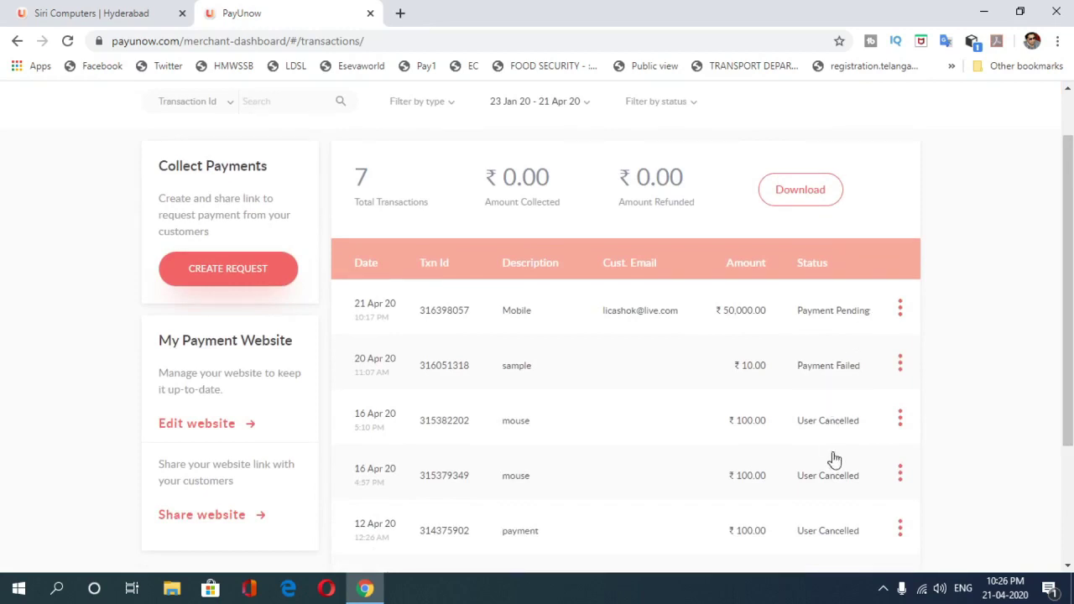
scroll(1070, 236, down, 3)
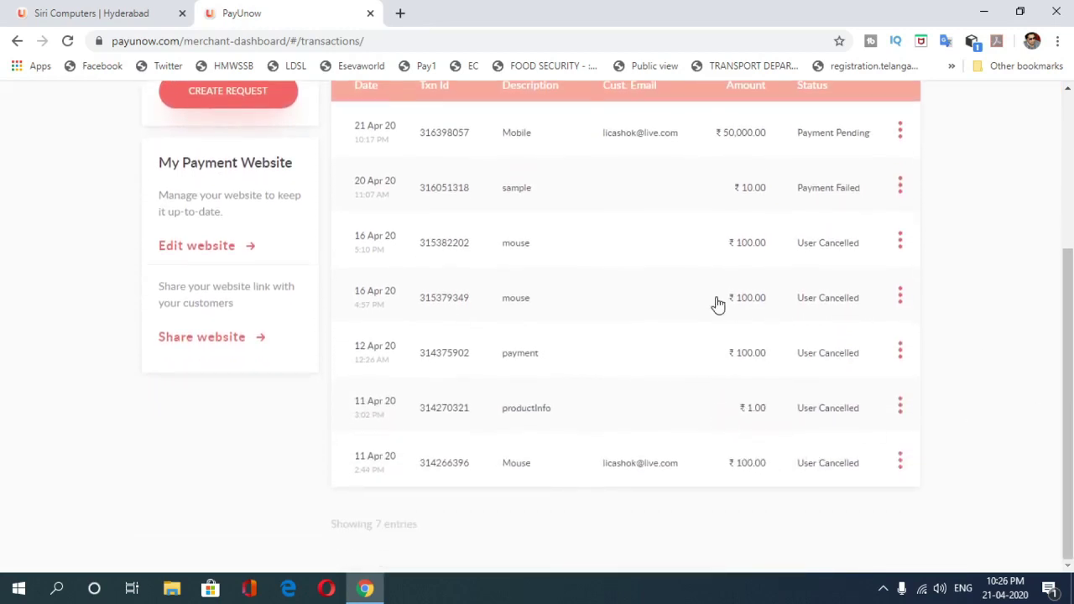
drag(1069, 350, 1069, 193)
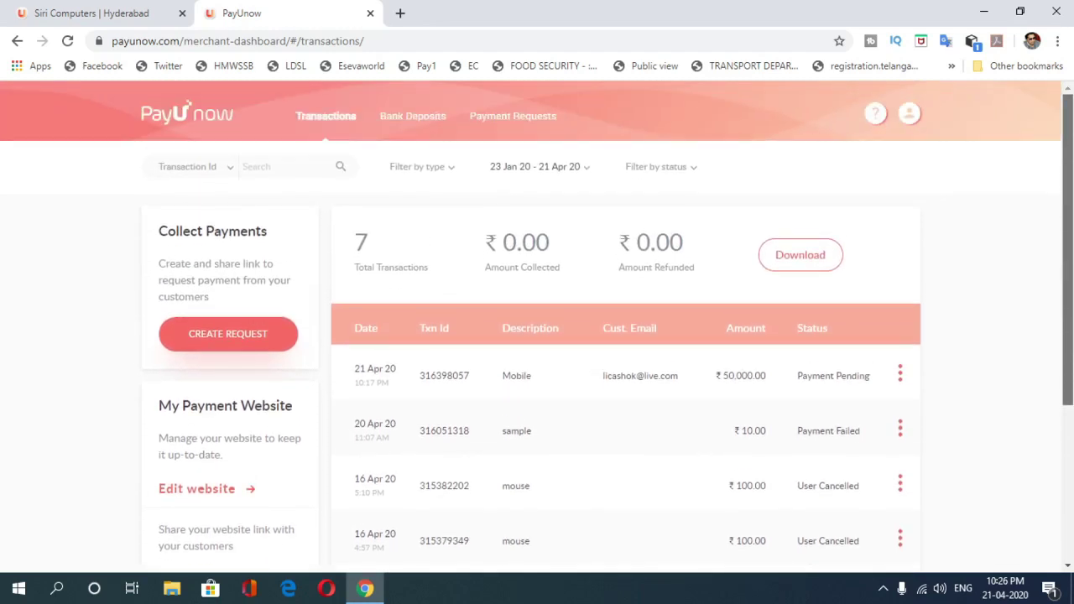
Step: Check the transactions date range choices, leaving the filter unchanged
click(576, 167)
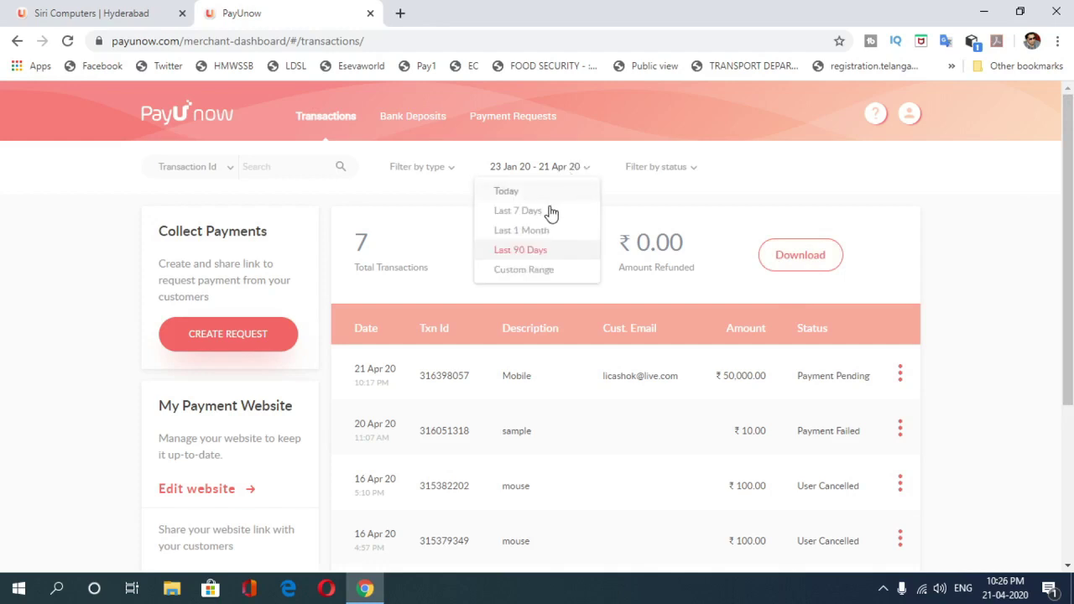
click(795, 180)
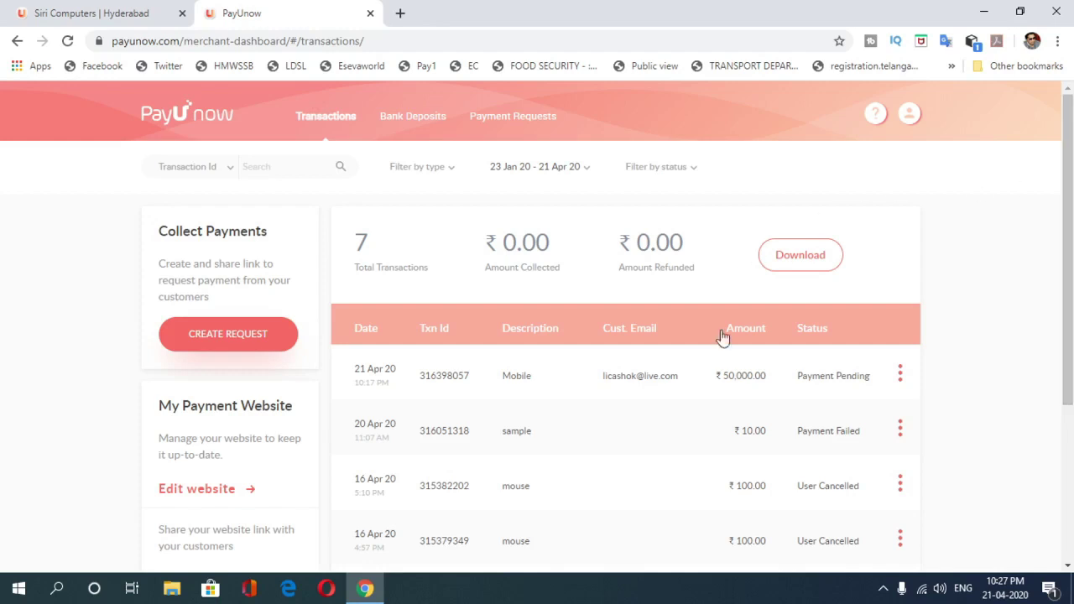
scroll(1064, 183, down, 3)
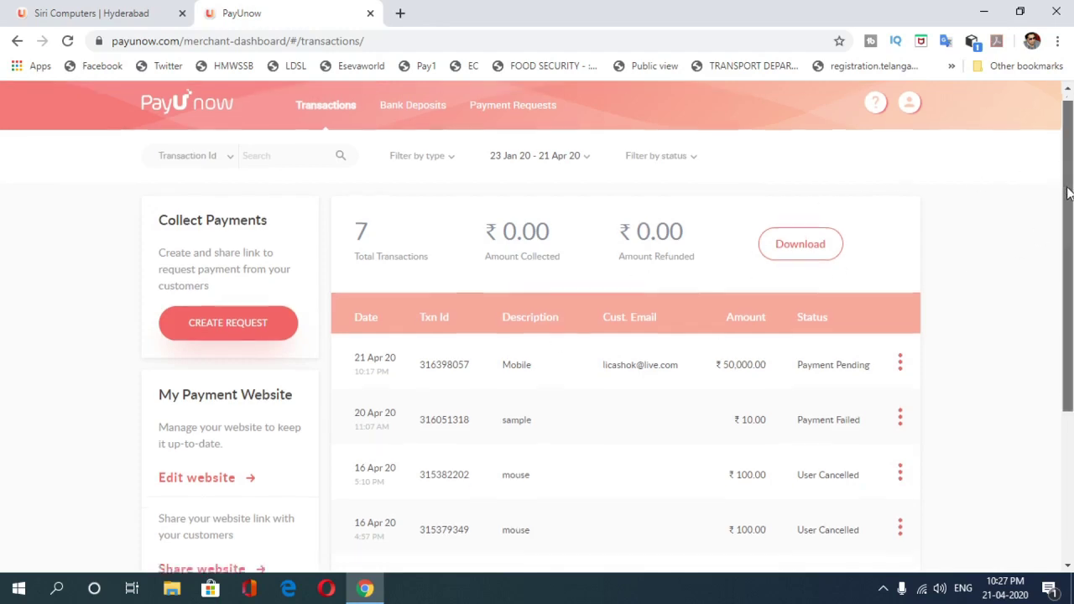
scroll(537, 327, down, 1)
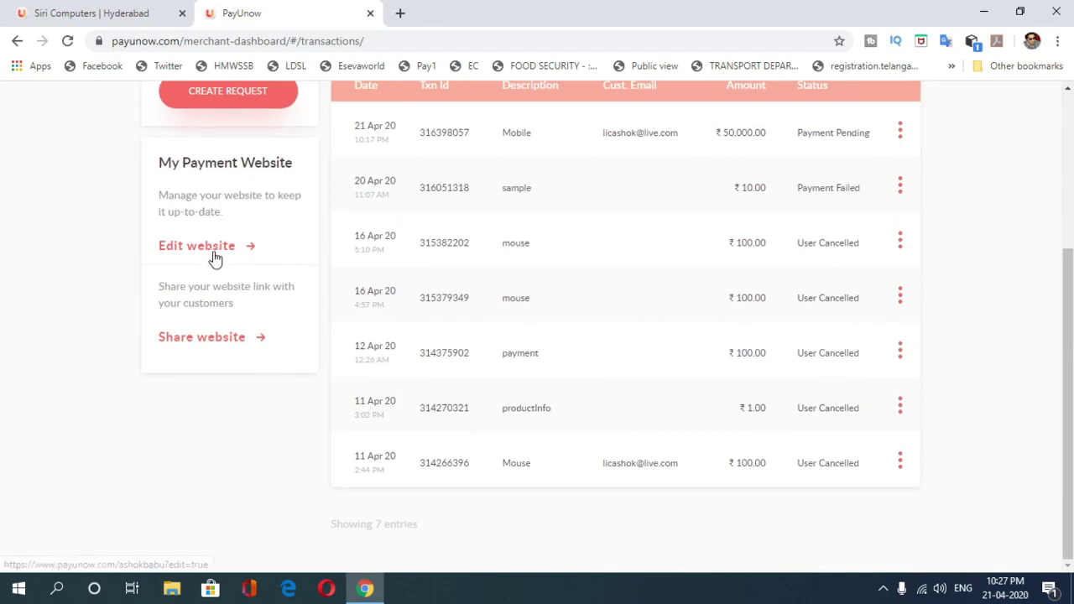
Step: Check the website's share link, then open the website editor in a new tab
click(217, 345)
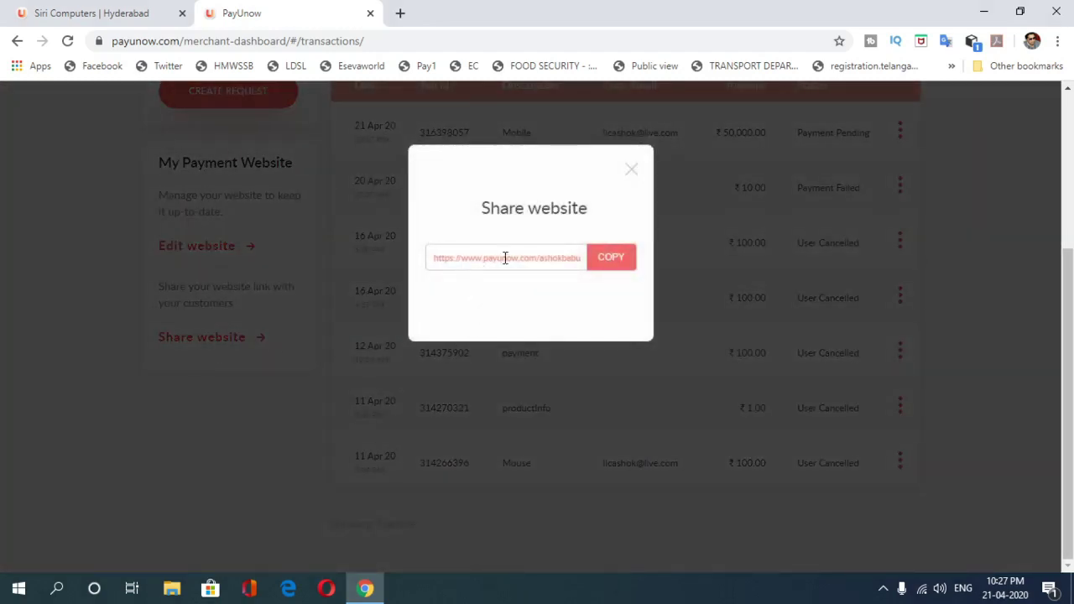
click(632, 185)
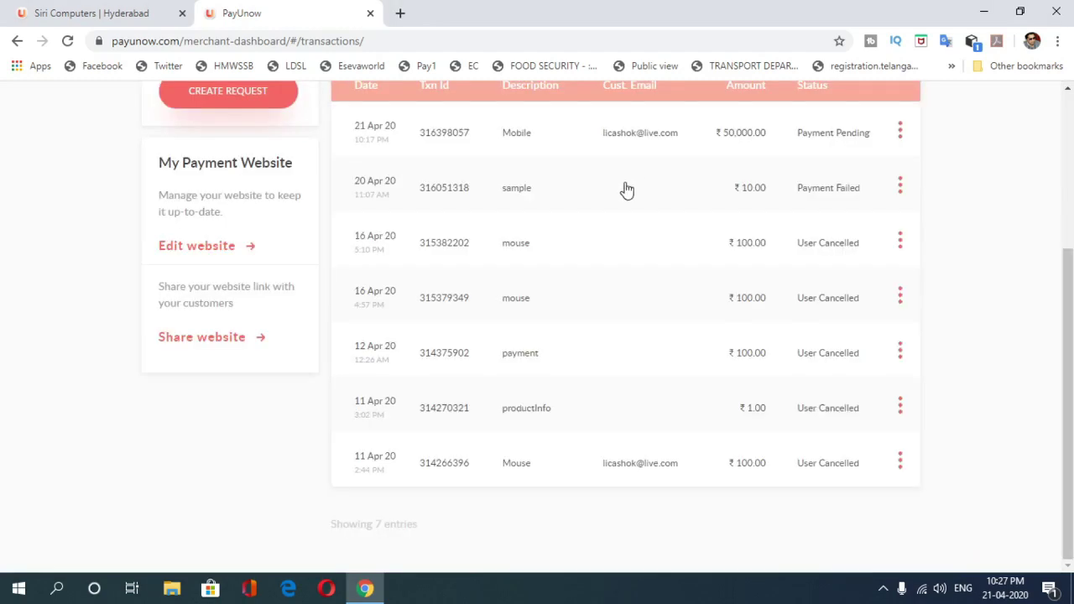
click(235, 250)
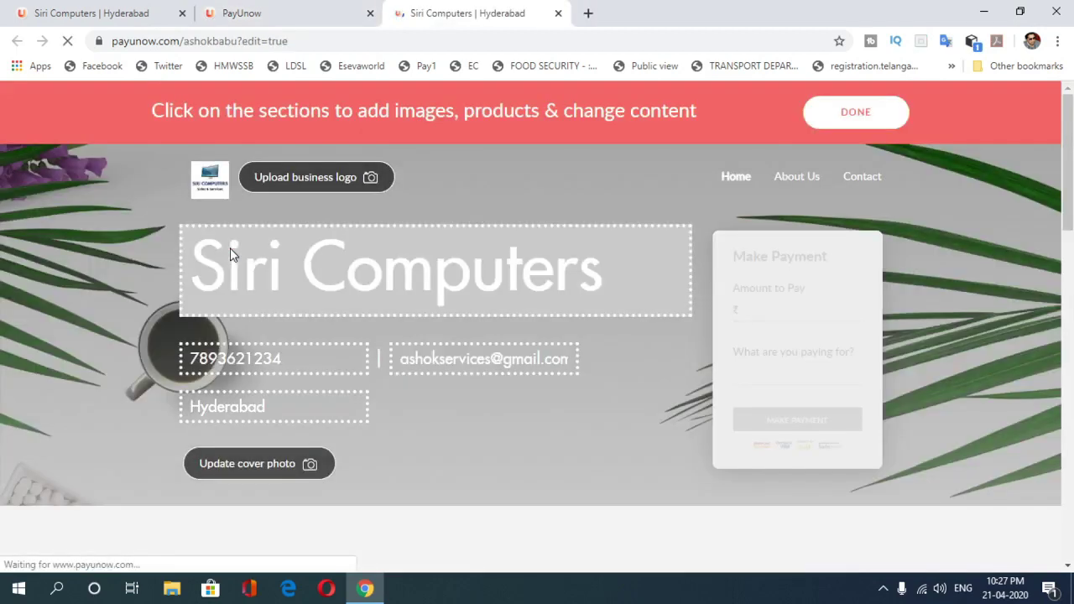
Step: Replace the Siri Computers site title with the owner's name
scroll(537, 328, down, 12)
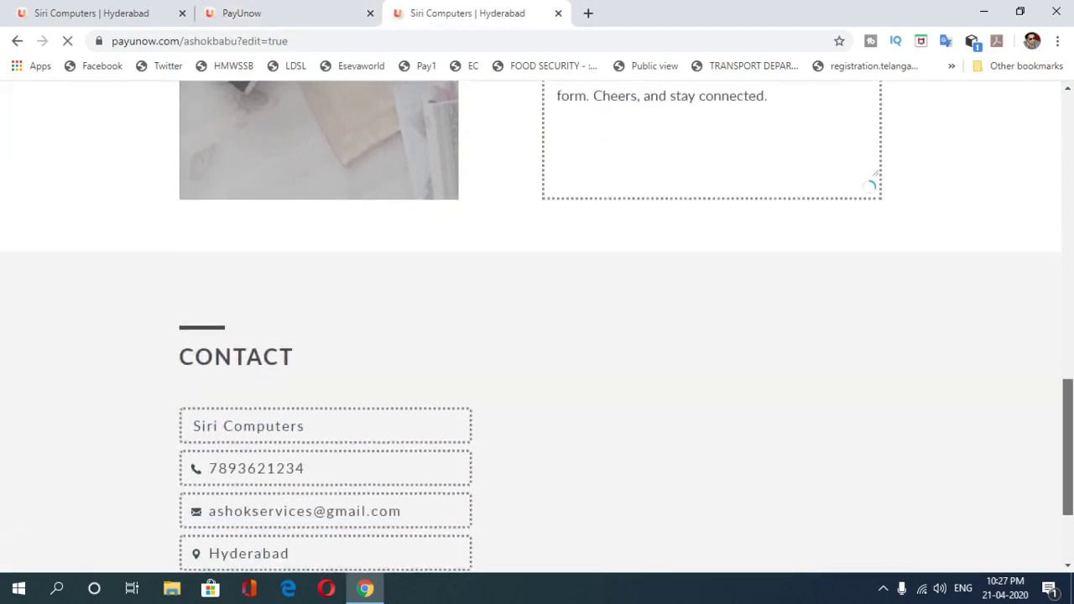
drag(1069, 445, 1068, 160)
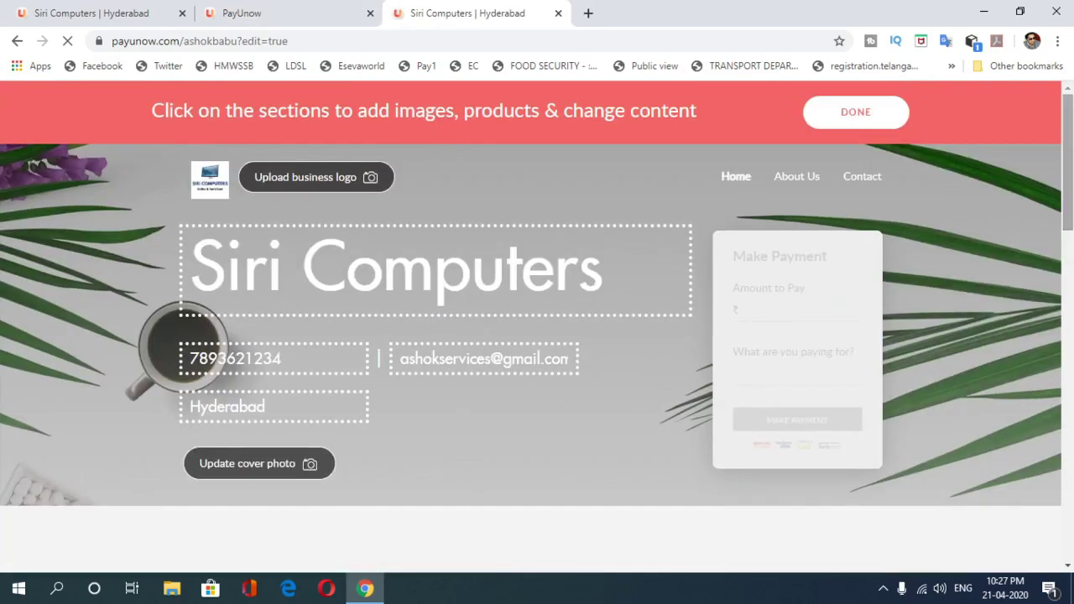
click(626, 277)
drag(626, 277, 193, 282)
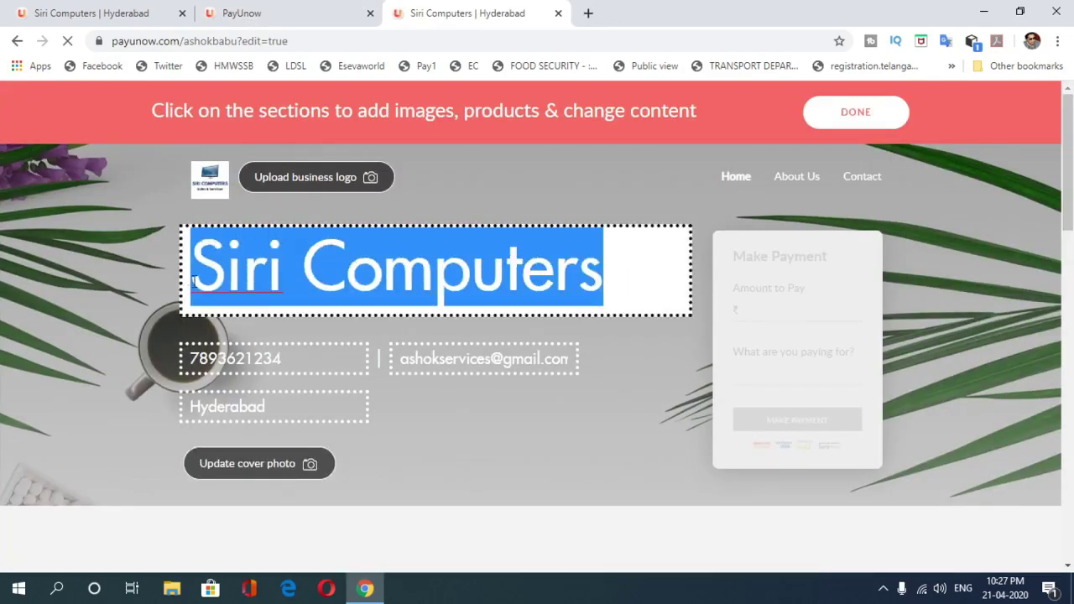
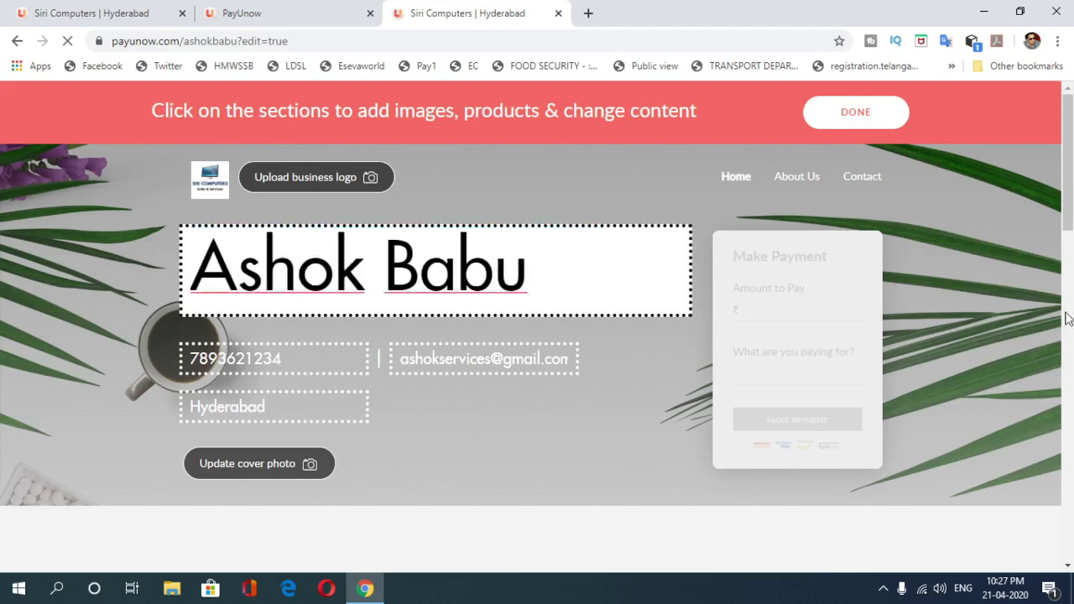
click(1011, 243)
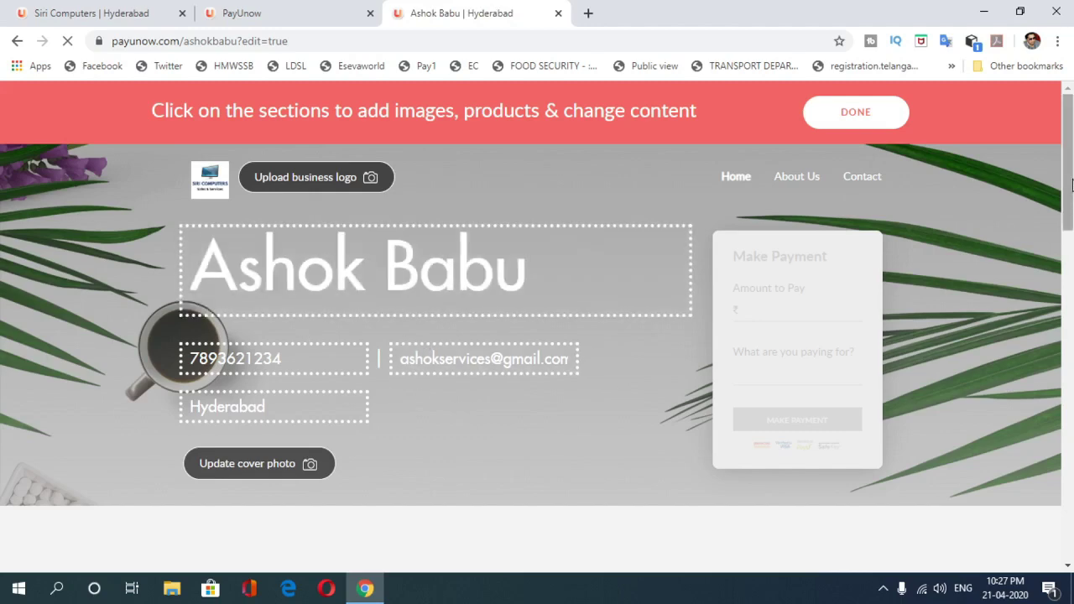
Step: Finish editing with DONE so the website is published
drag(1068, 191, 1068, 519)
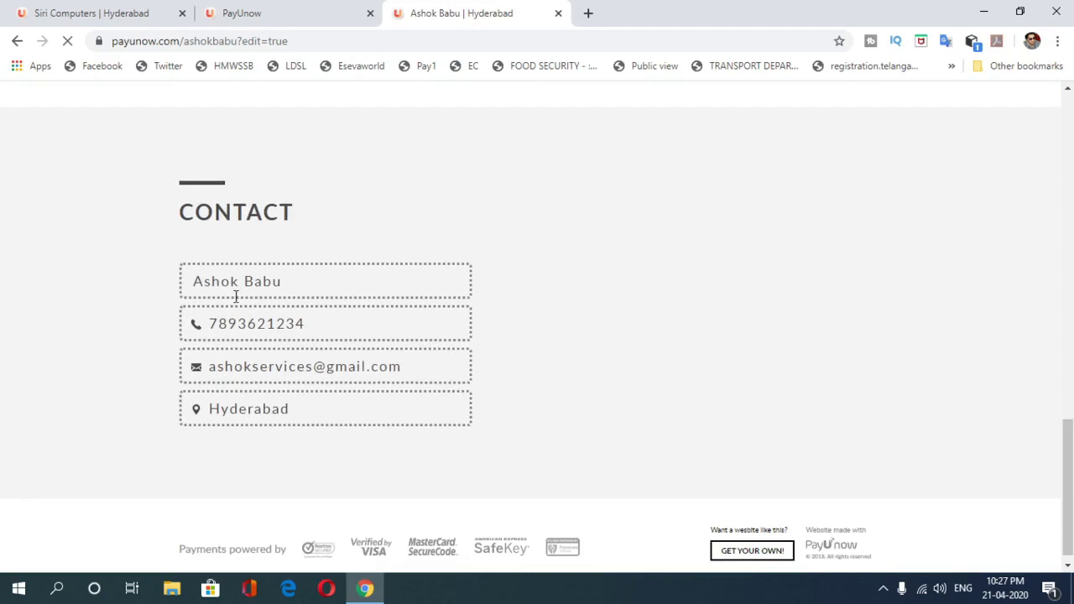
drag(1068, 454, 1067, 118)
click(854, 117)
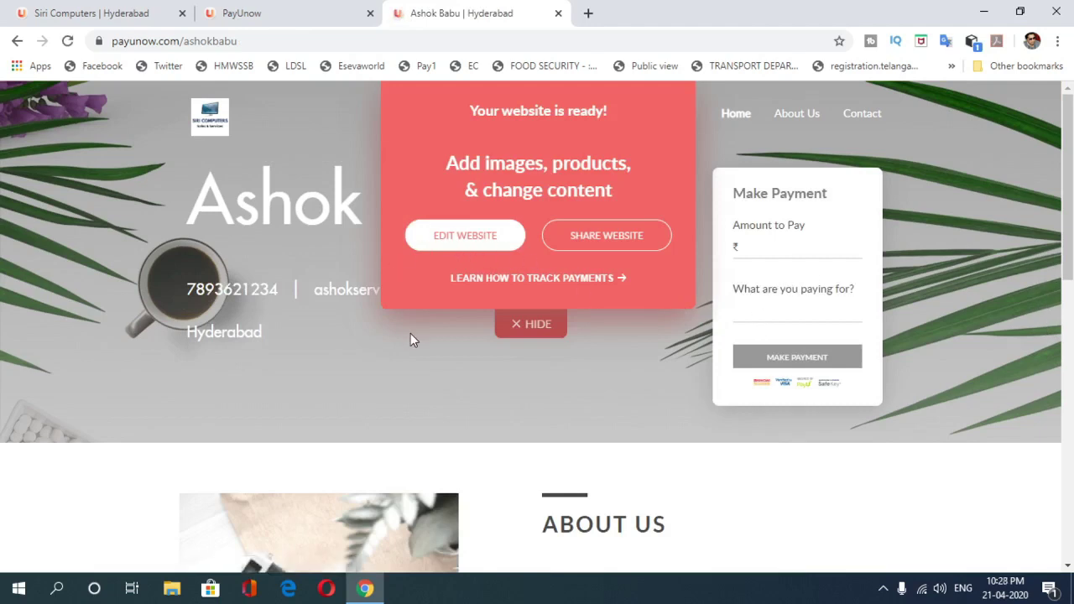
Step: Load the live site address in a new tab, close that duplicate, and reopen the site for editing
click(248, 41)
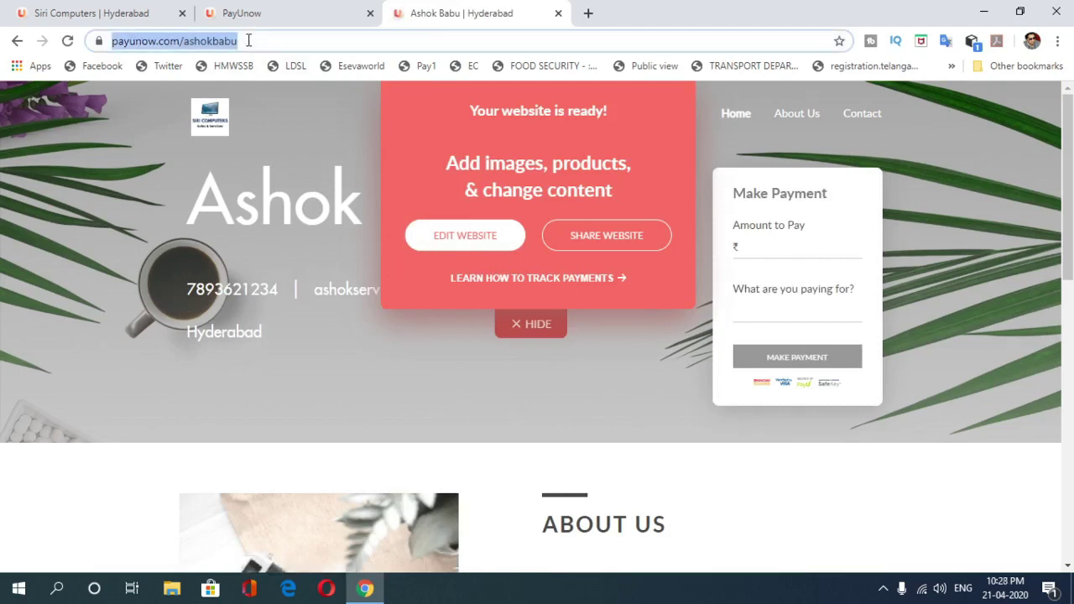
click(589, 13)
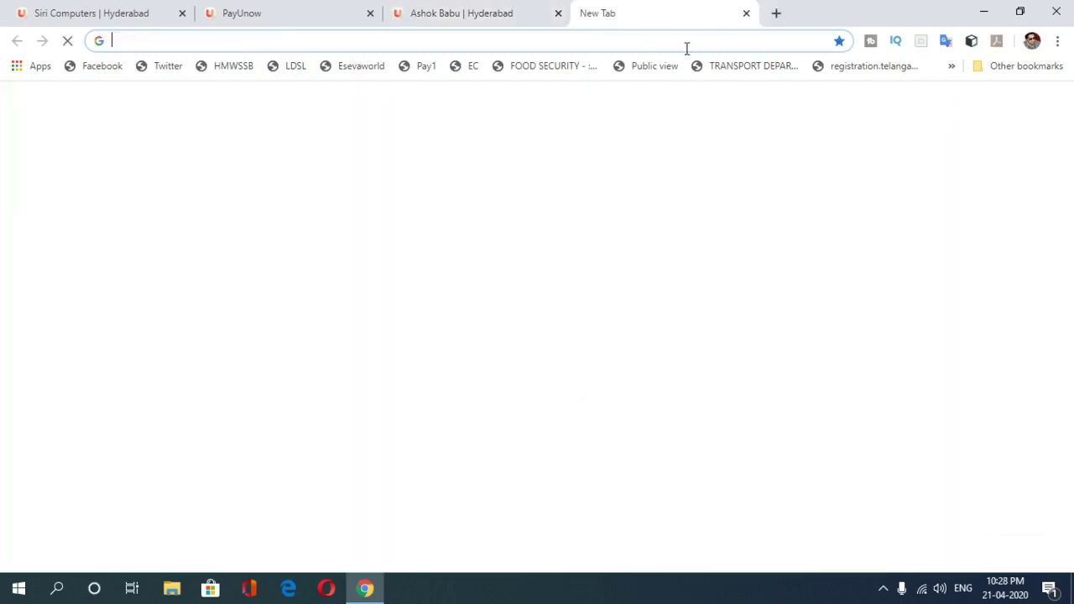
key(ctrl+v)
key(Return)
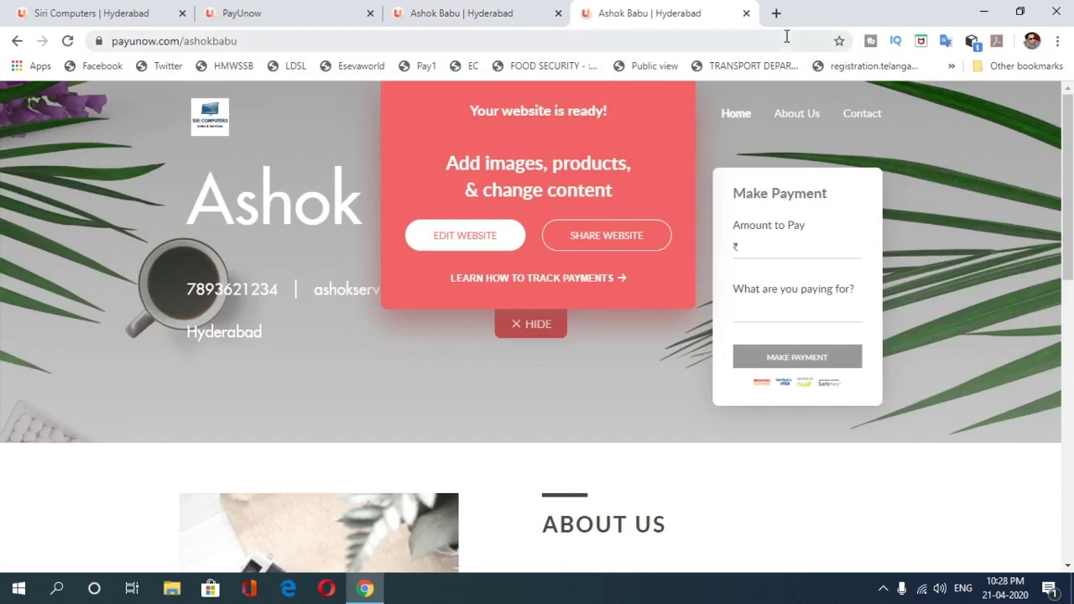
click(747, 15)
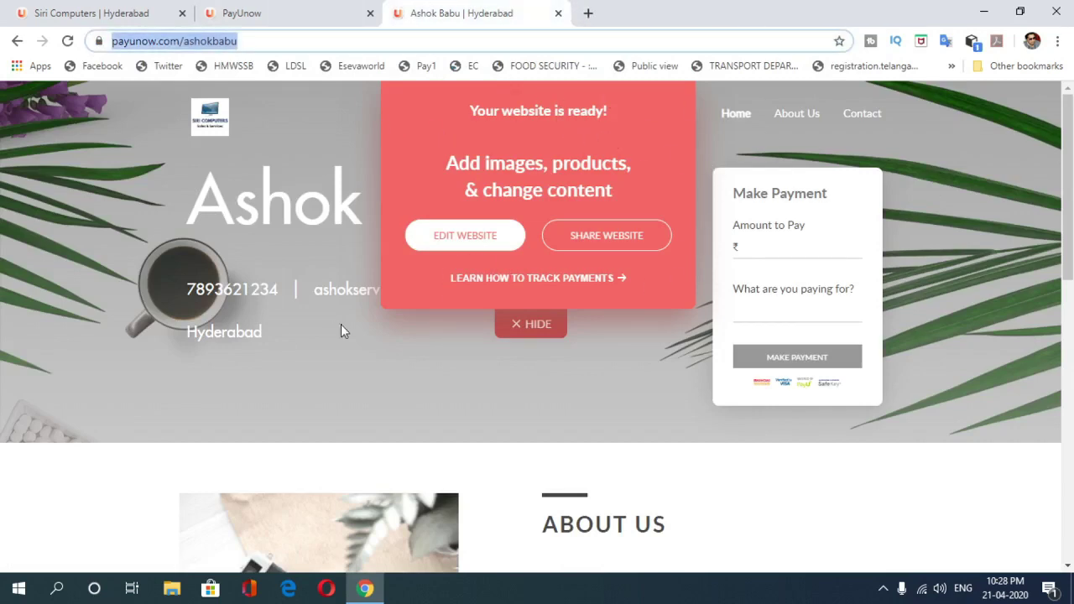
click(449, 233)
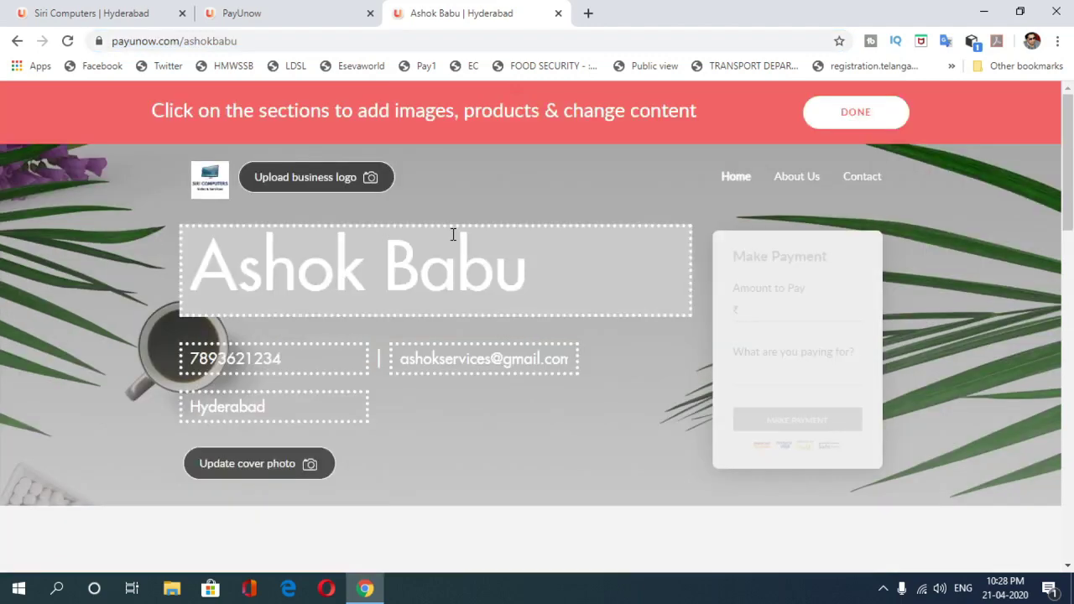
Step: Restore the main heading to 'Siri Computers', save the site, then copy its address and launch Edge
drag(520, 281, 420, 281)
drag(307, 277, 167, 272)
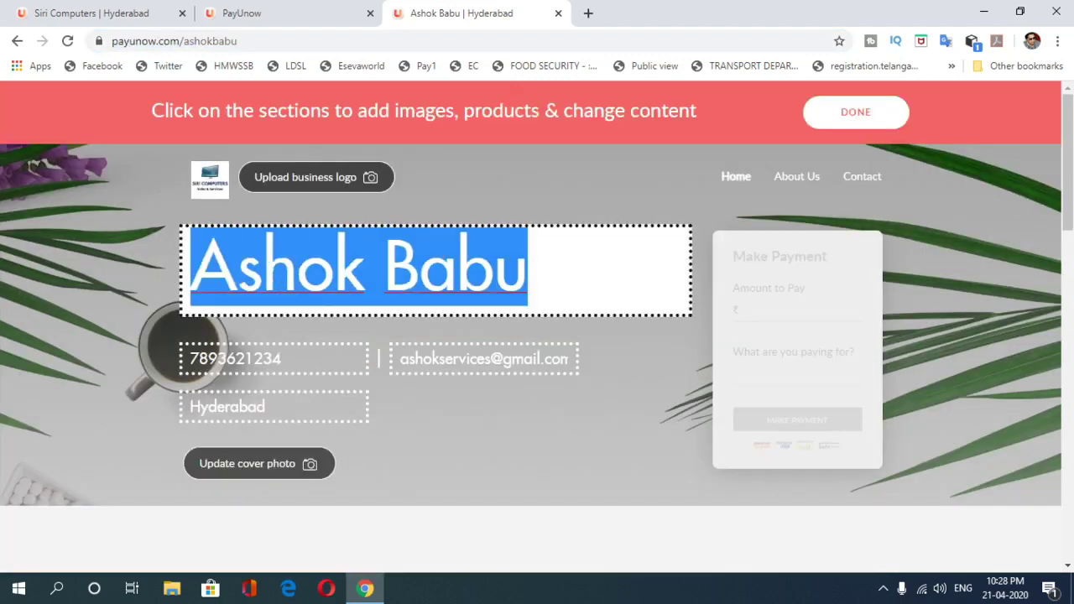
text(Siri C)
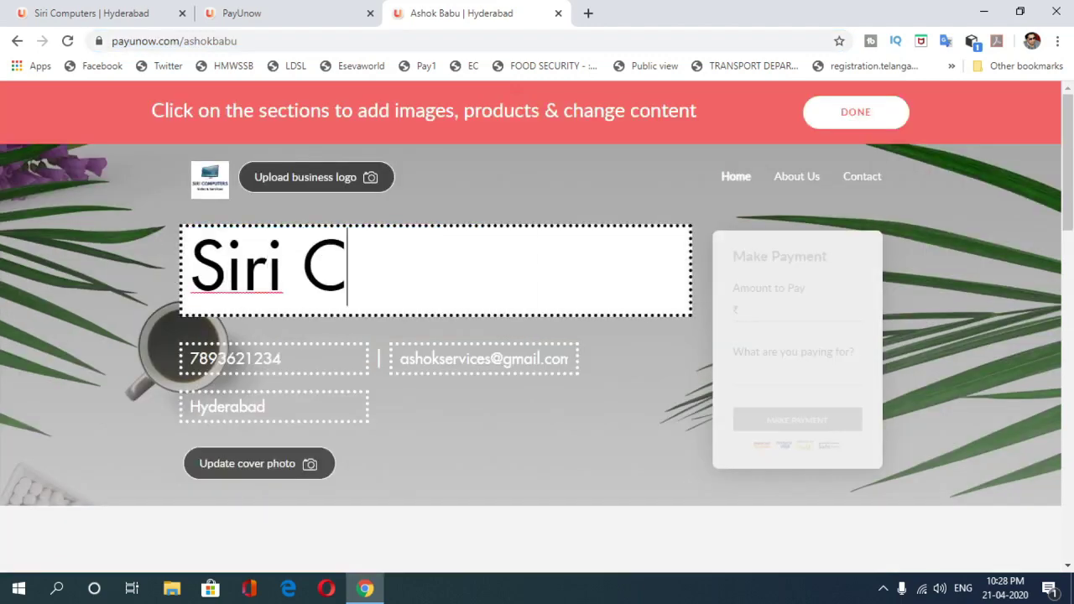
text(omputers)
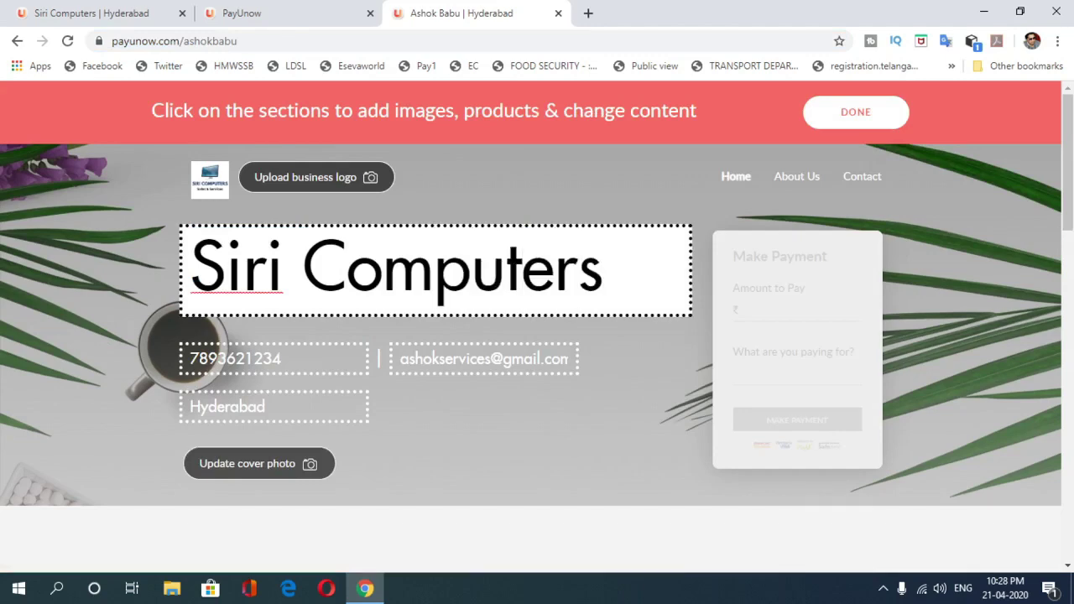
click(869, 115)
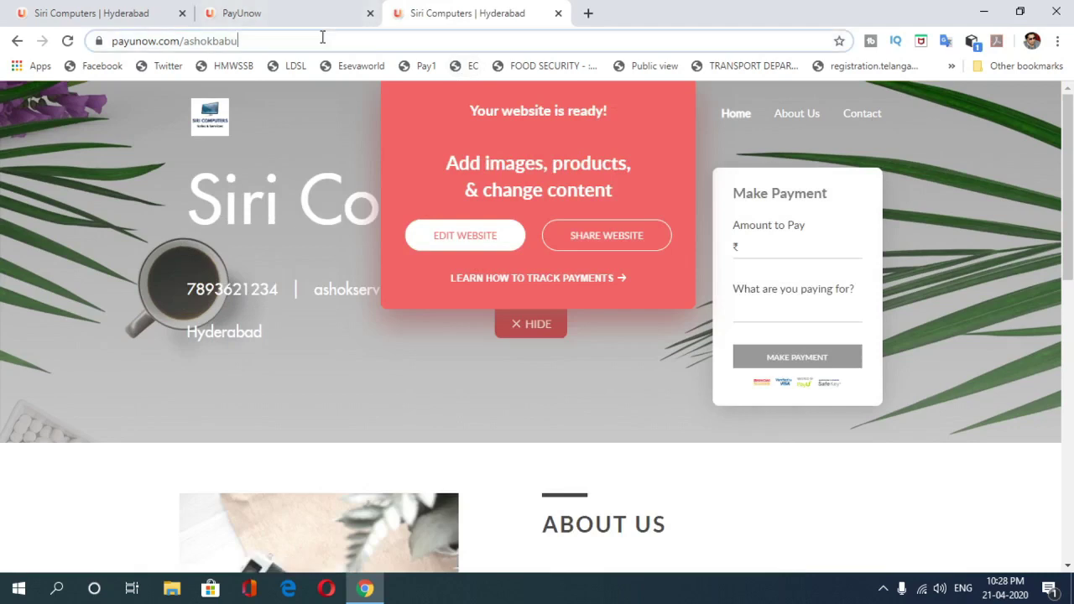
click(322, 38)
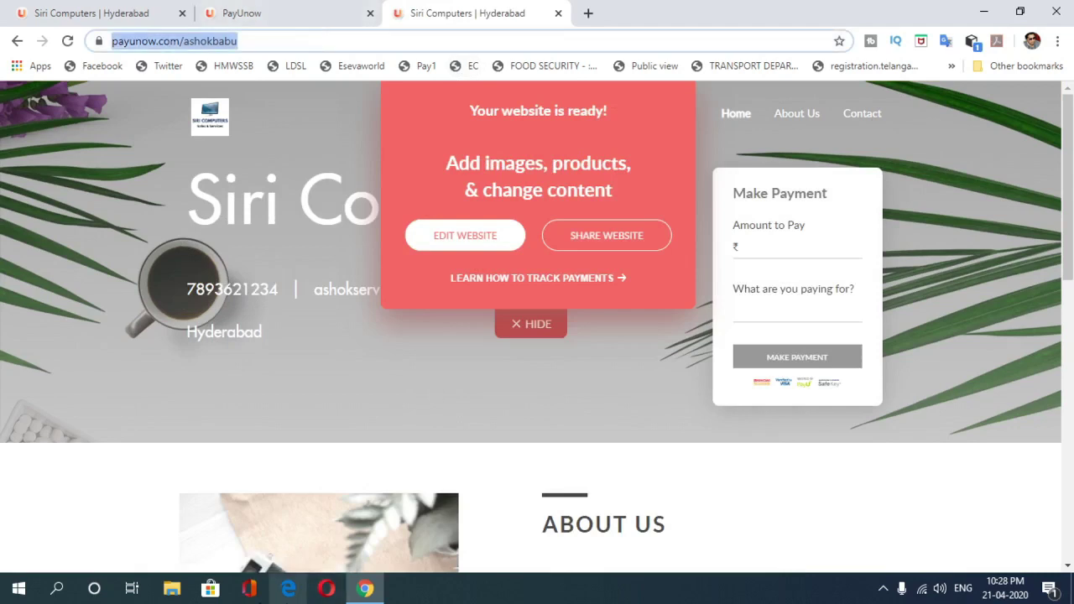
click(287, 589)
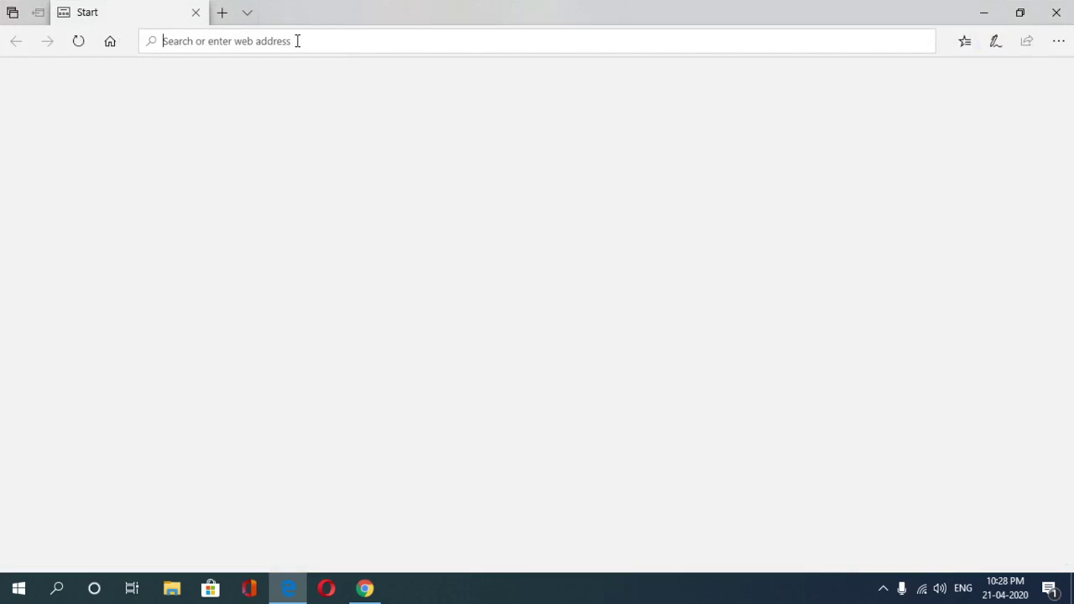
key(ctrl+v)
key(Return)
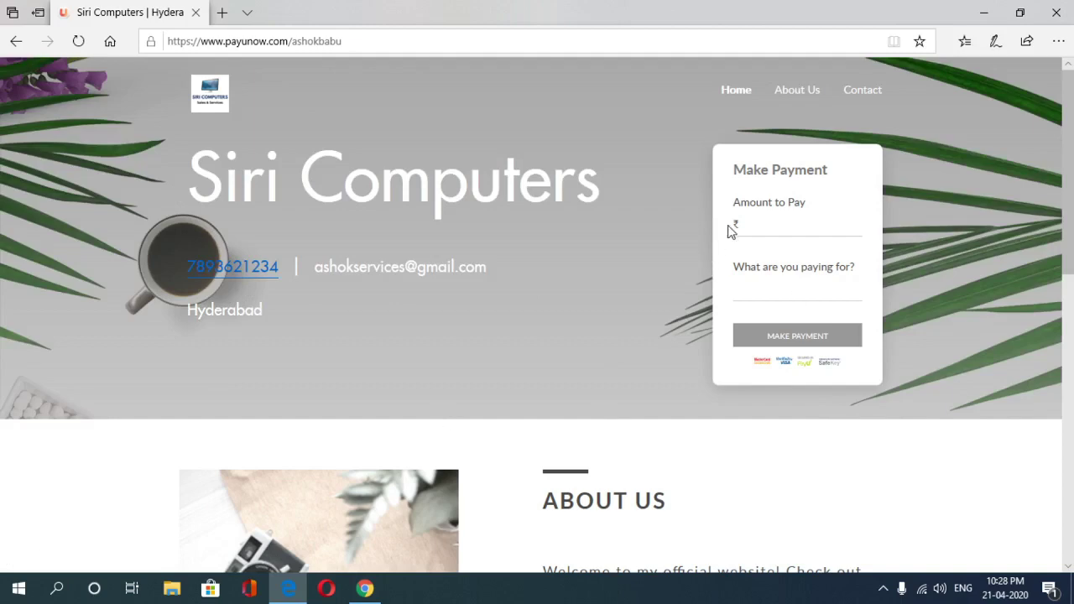
scroll(105, 302, down, 8)
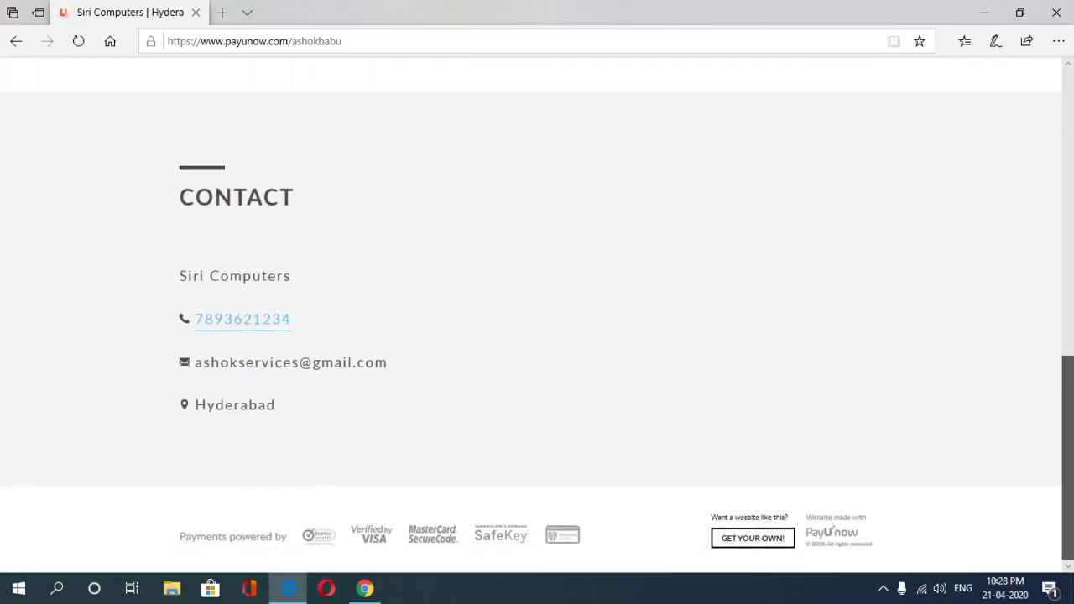
scroll(628, 425, up, 8)
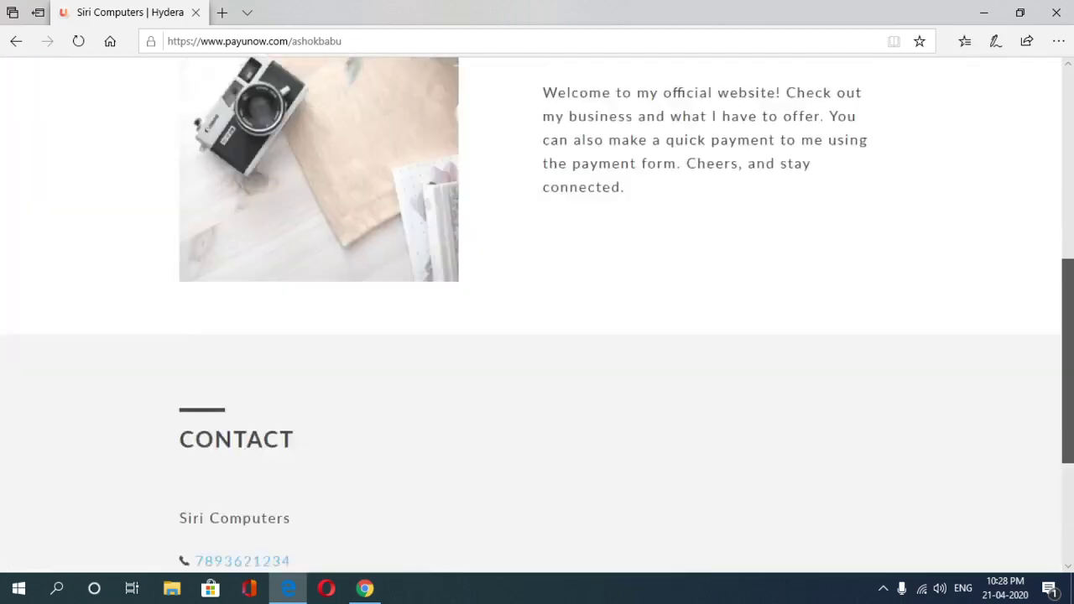
click(1056, 13)
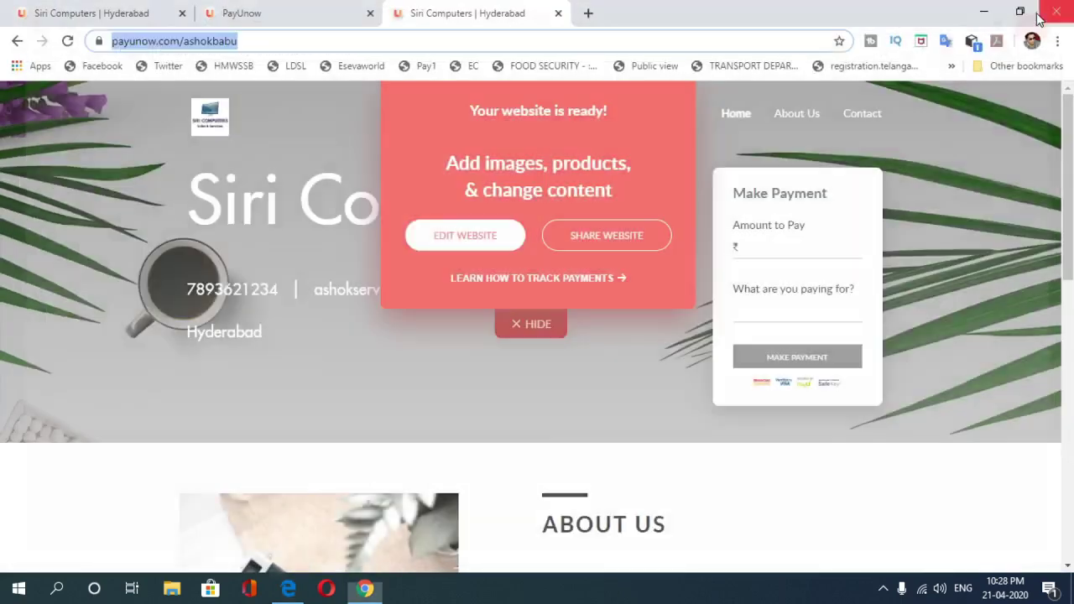
Step: Close the extra website tab, view Bank Deposits, Payment Requests and Transactions, then close the dashboard tab
click(558, 14)
click(1070, 145)
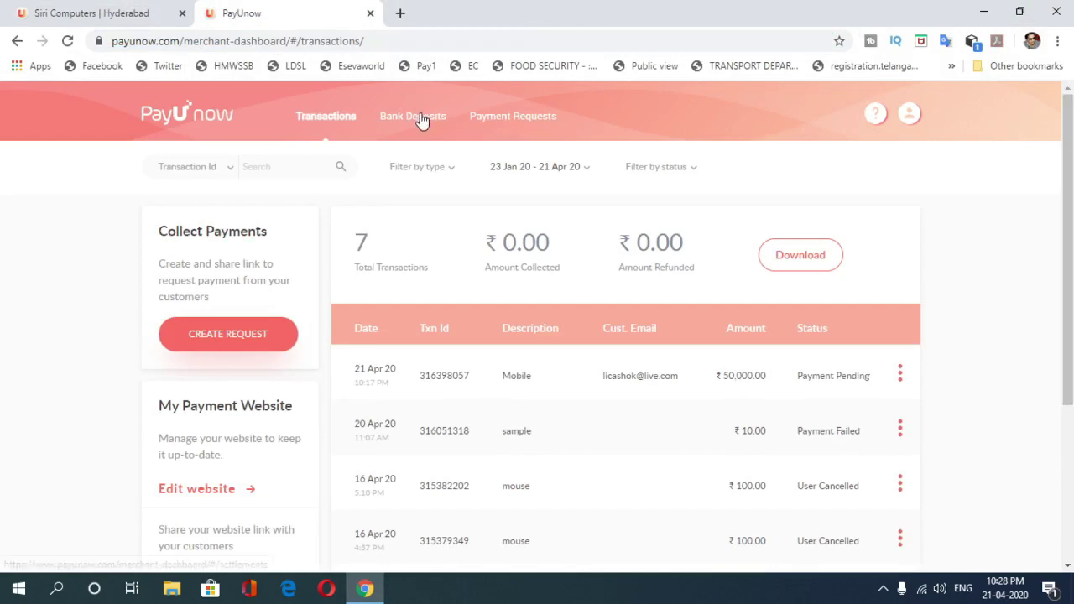
click(420, 116)
click(488, 125)
click(311, 122)
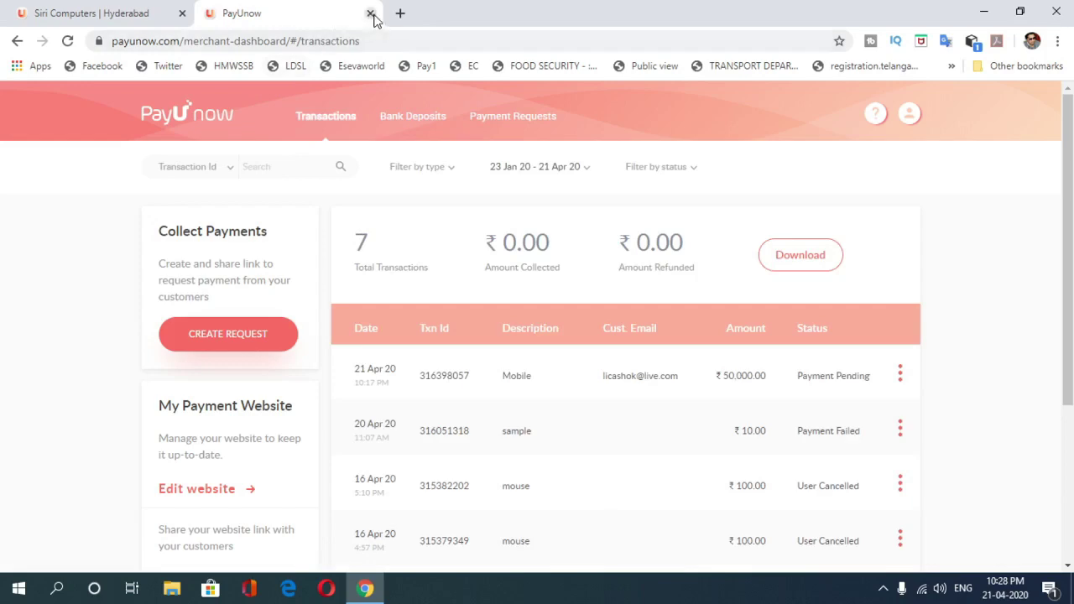
click(370, 14)
scroll(423, 117, up, 15)
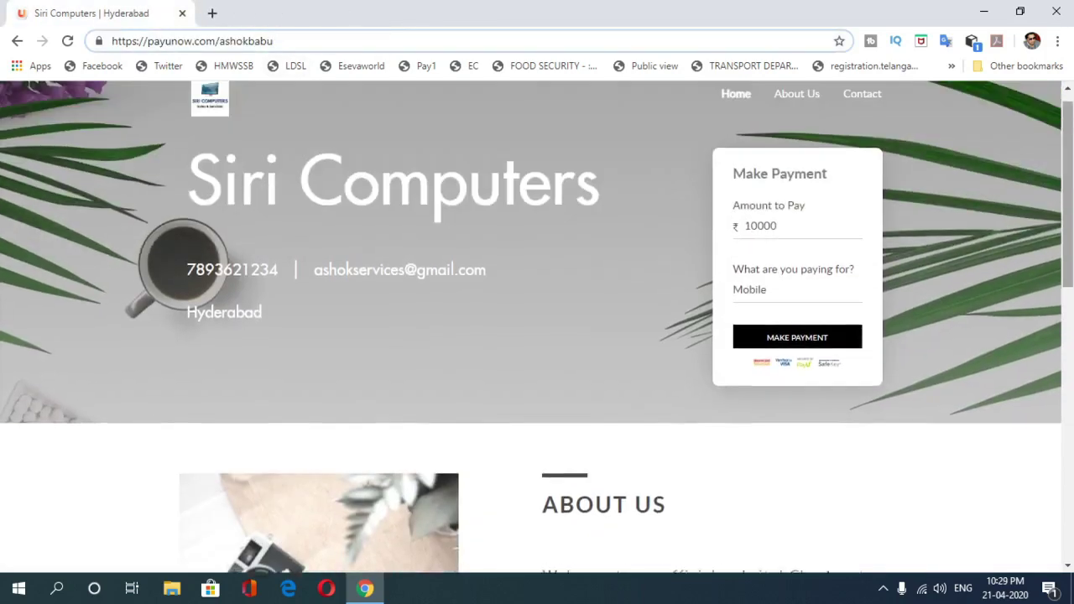
Step: Delete the 10000 amount from the payment form's Amount to Pay field
click(567, 189)
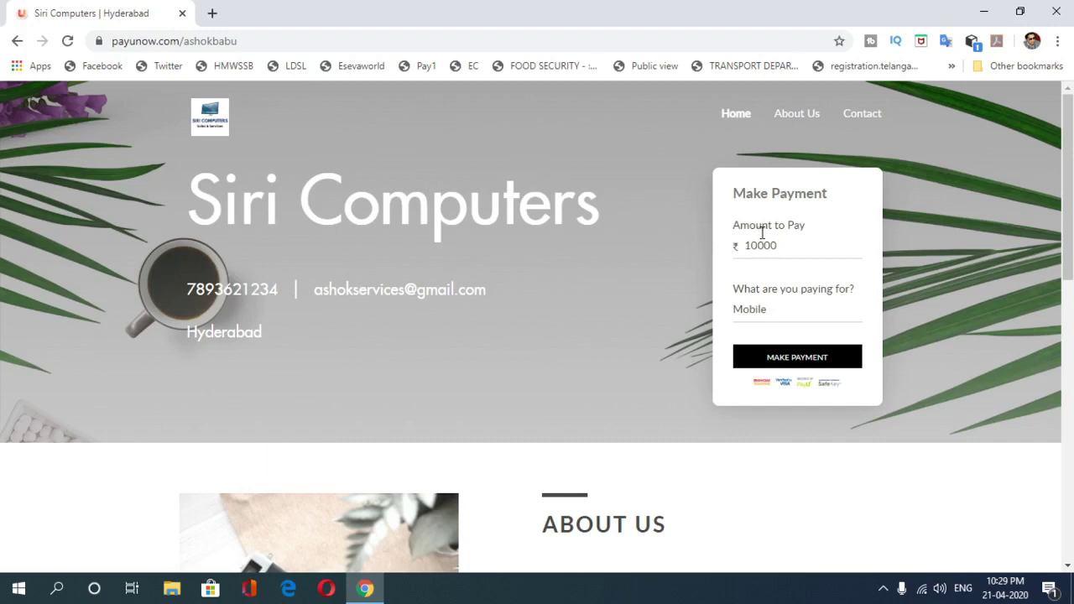
click(777, 310)
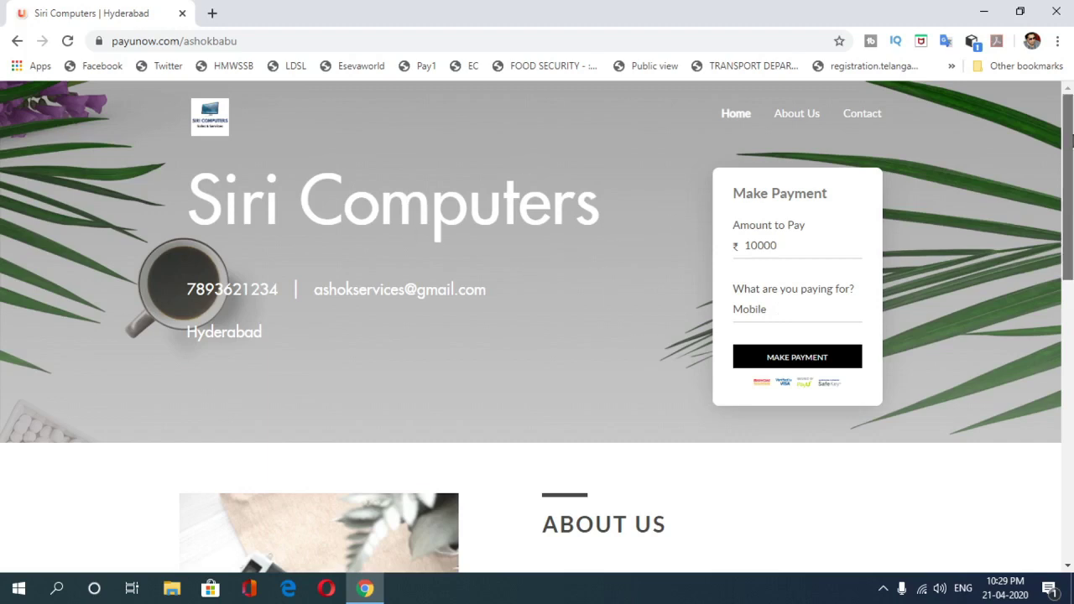
drag(820, 248, 674, 243)
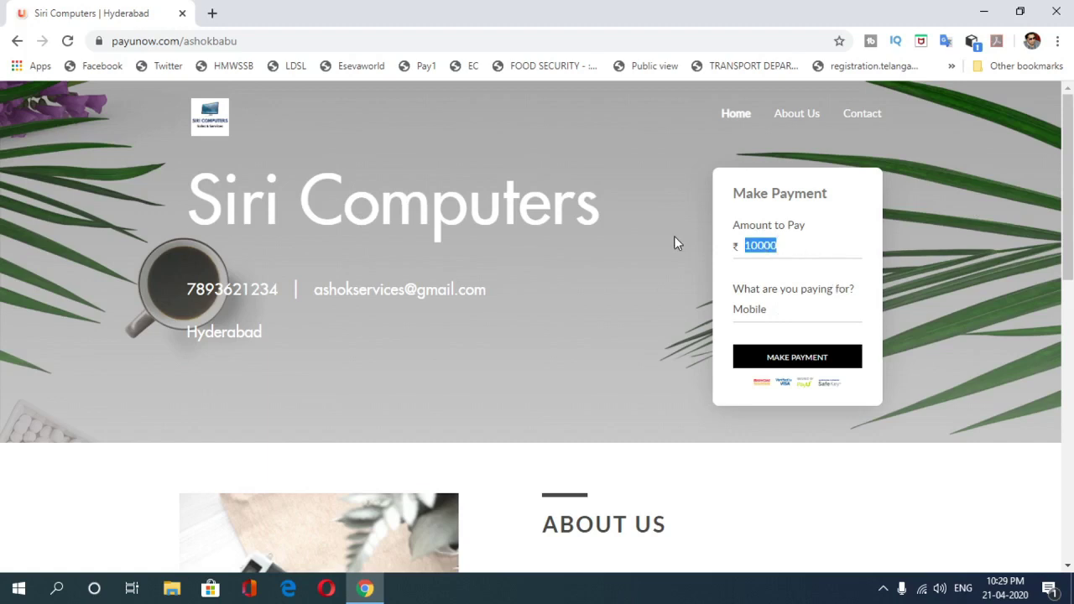
key(BackSpace)
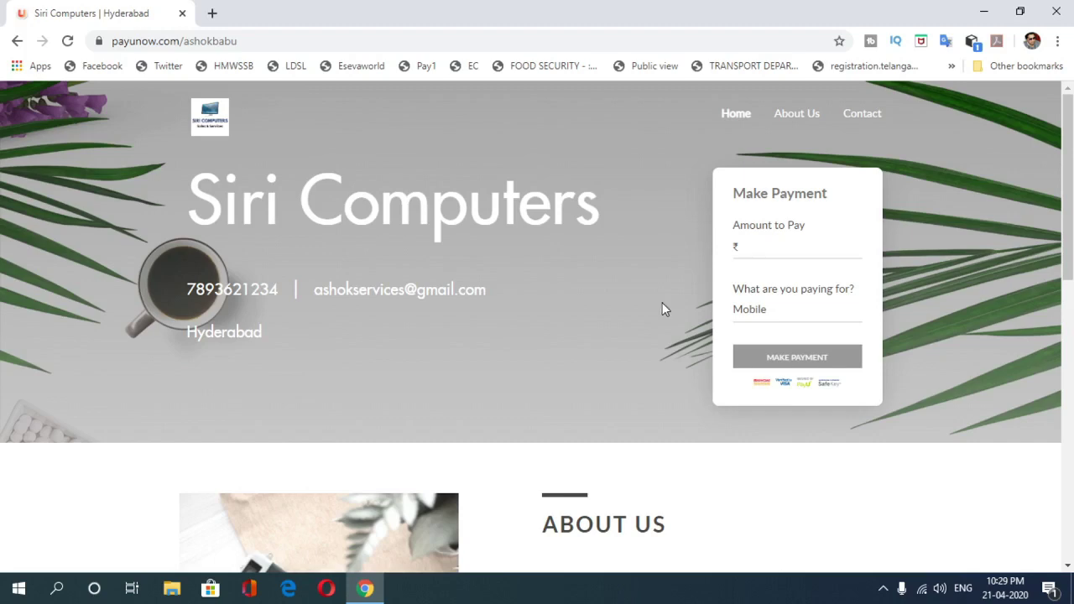
Step: Close Chrome and show the hidden system tray icons
mouse_move(1069, 188)
mouse_down()
mouse_move(1071, 468)
mouse_move(1071, 172)
mouse_up()
click(1057, 11)
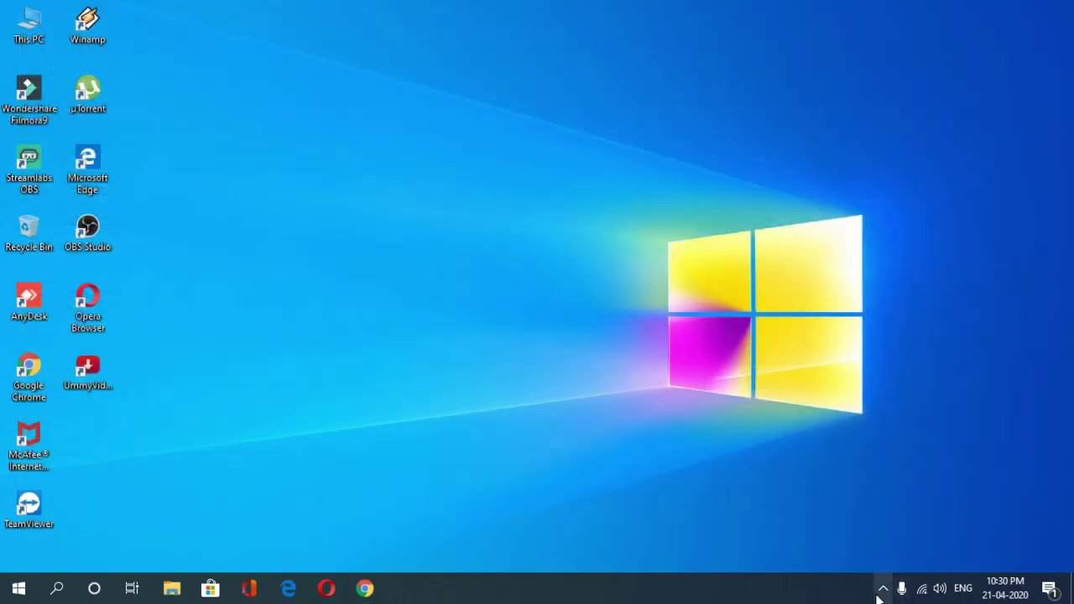
click(883, 588)
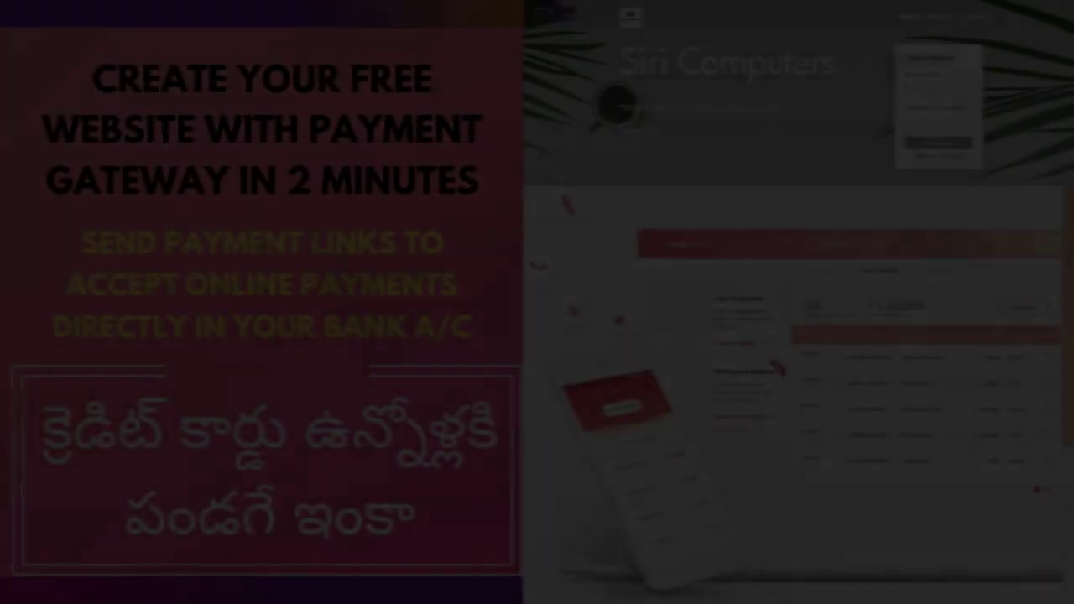